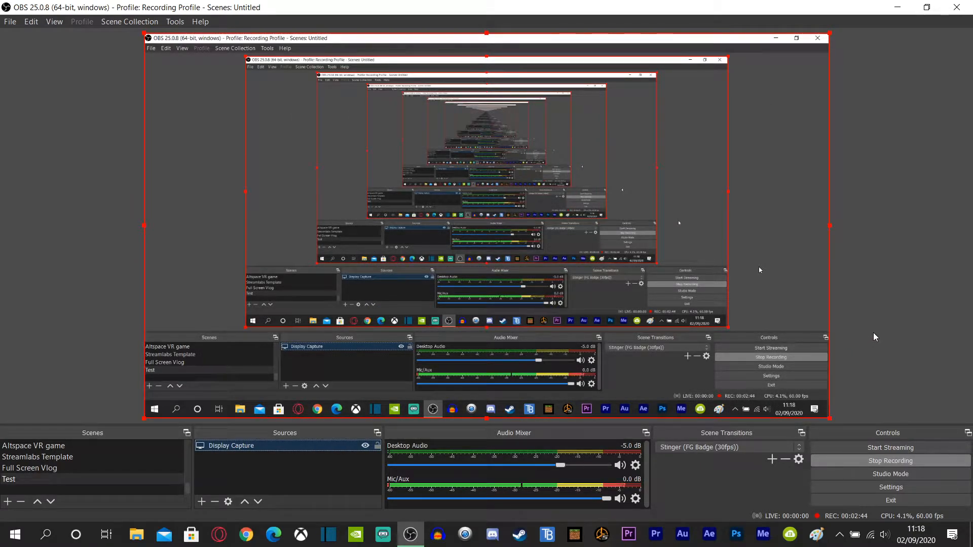
# Step: Review the properties of the Display Capture source, keep its settings, and clear the source selection
pyautogui.doubleClick(244, 446)
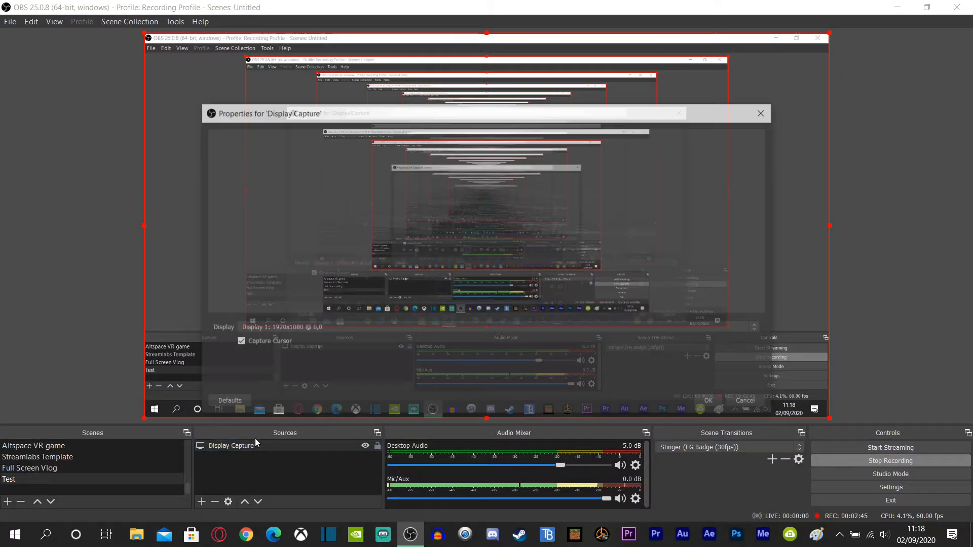
pyautogui.click(712, 402)
pyautogui.click(886, 358)
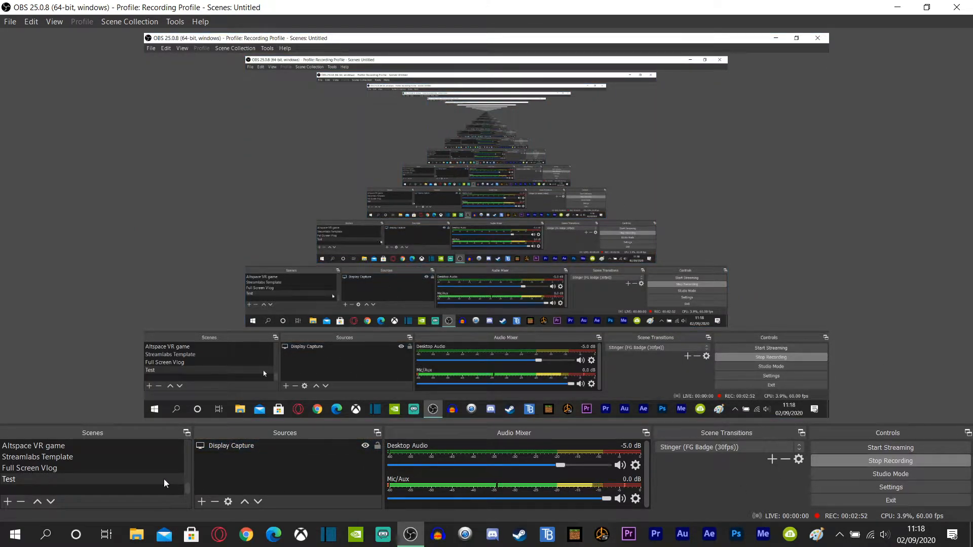
# Step: Add a new Video Capture Device source named "test Device" to the Test scene
pyautogui.click(200, 501)
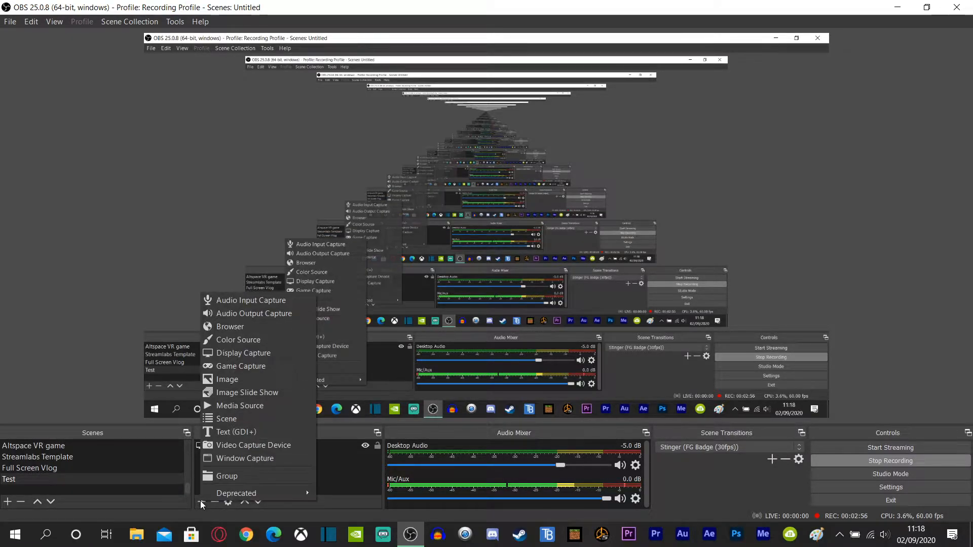
pyautogui.click(235, 448)
pyautogui.click(414, 229)
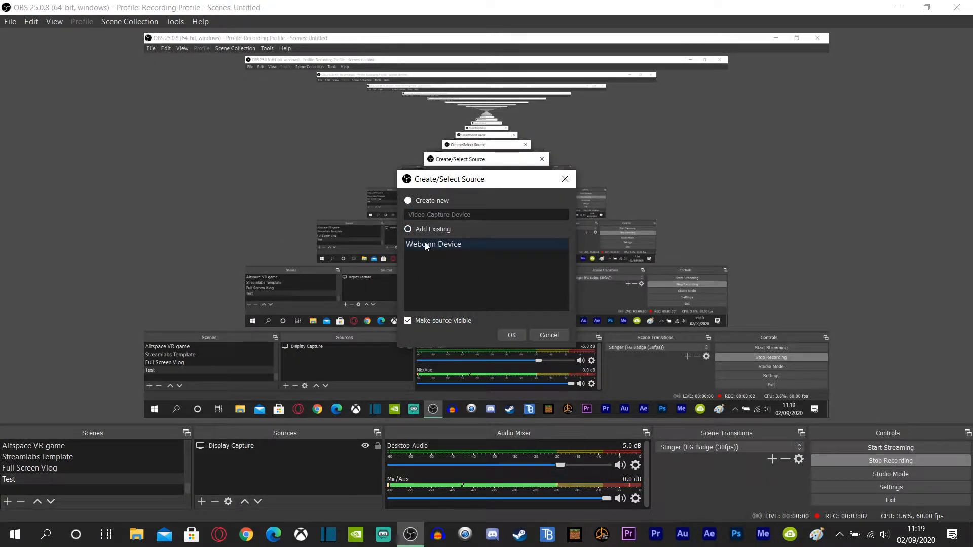
pyautogui.click(454, 244)
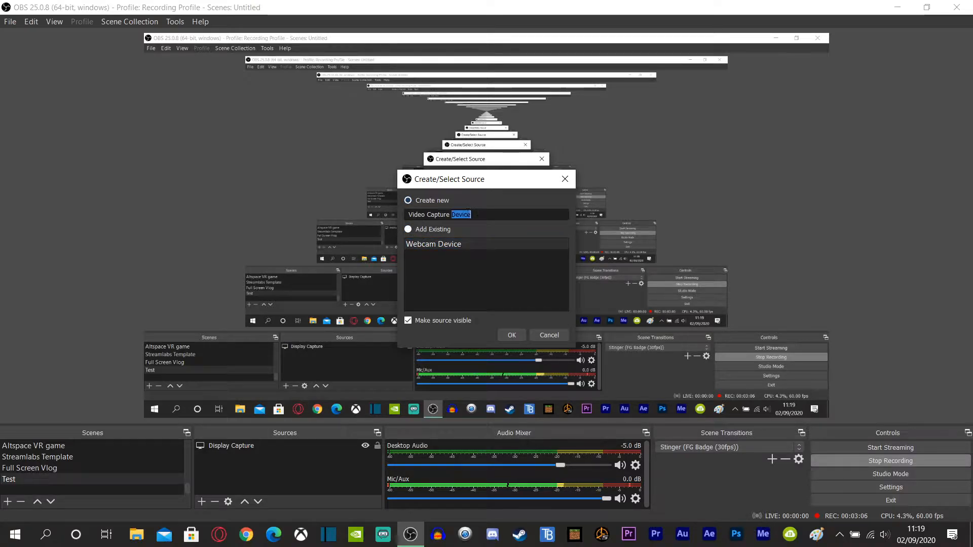
pyautogui.write('test')
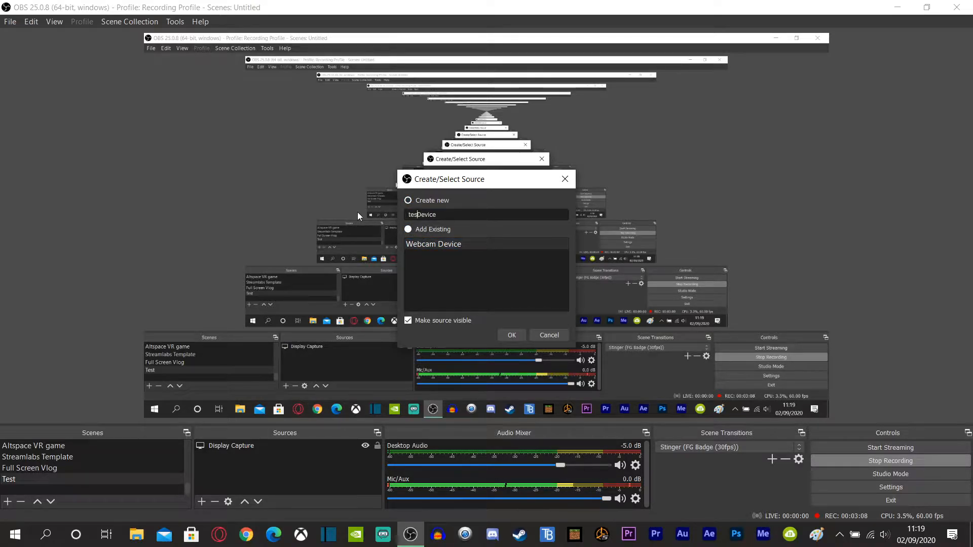
pyautogui.press('Return')
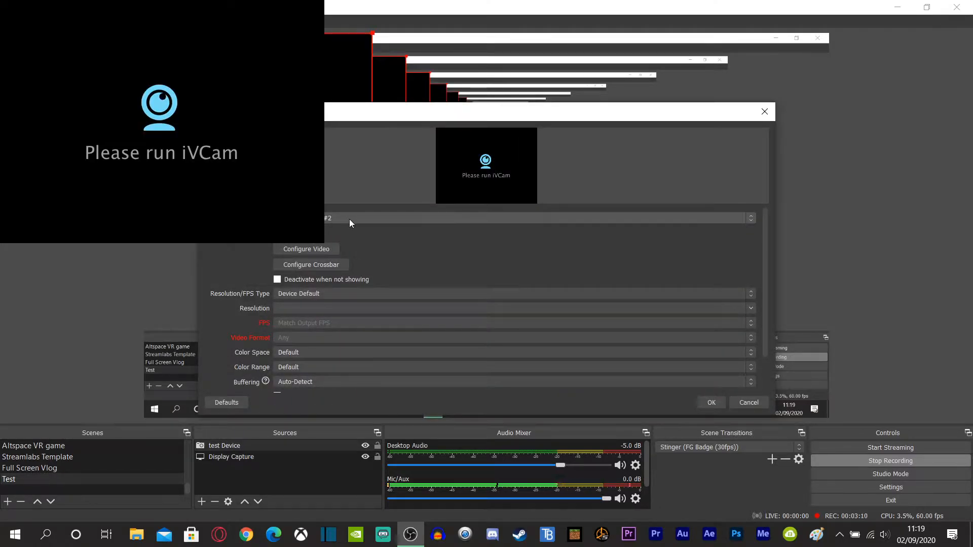
# Step: Try the USB2.0 HD UVC WebCam, EpocCam Camera, e2eSoft iVCam #2, XSplit VCam and XSplitBroadcaster devices, ending on USB2.0 HD UVC WebCam
pyautogui.click(344, 218)
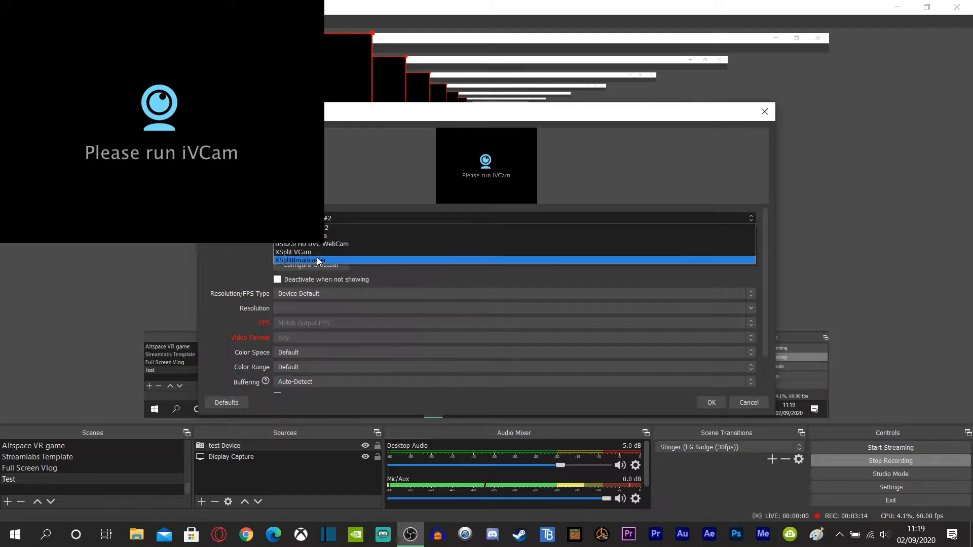
pyautogui.click(330, 245)
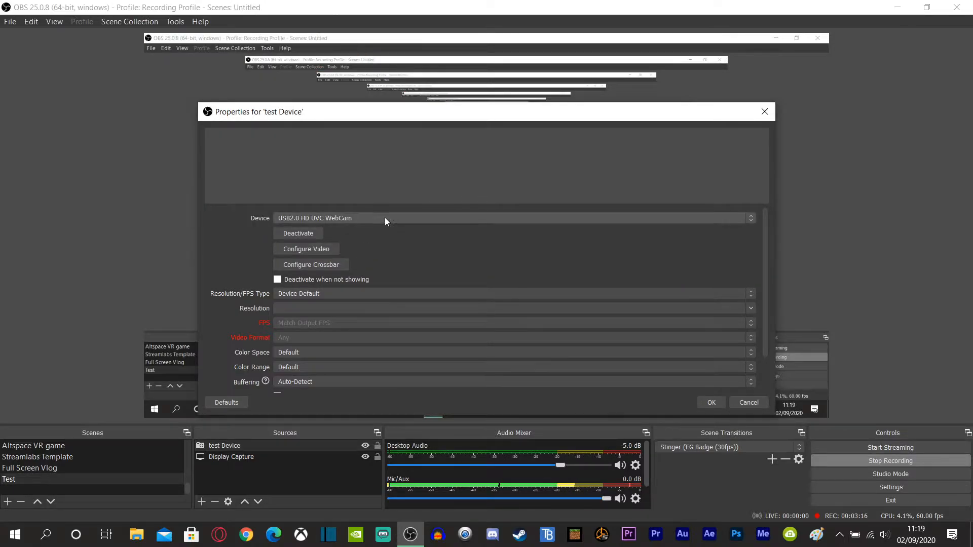
pyautogui.click(385, 218)
pyautogui.click(322, 235)
pyautogui.click(324, 219)
pyautogui.click(316, 229)
pyautogui.click(314, 218)
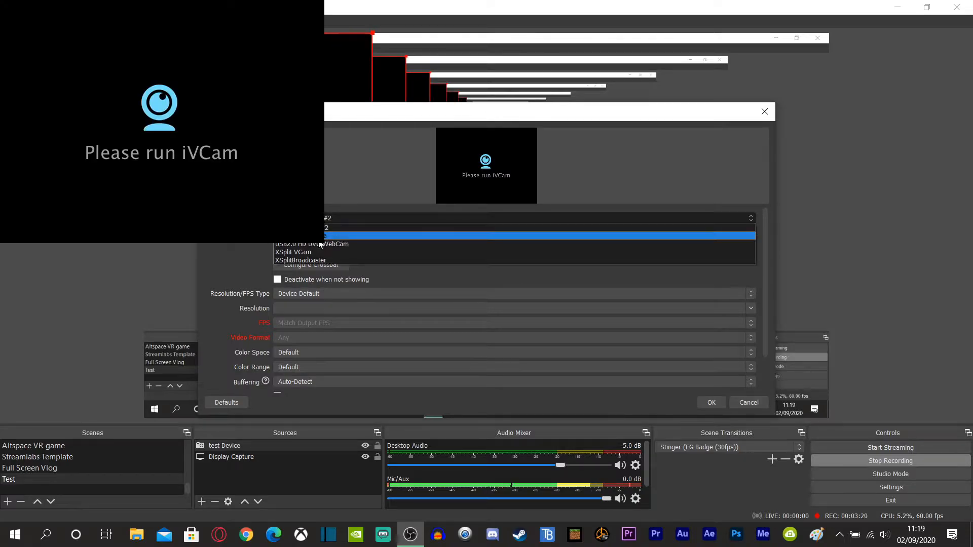
pyautogui.click(315, 252)
pyautogui.click(324, 219)
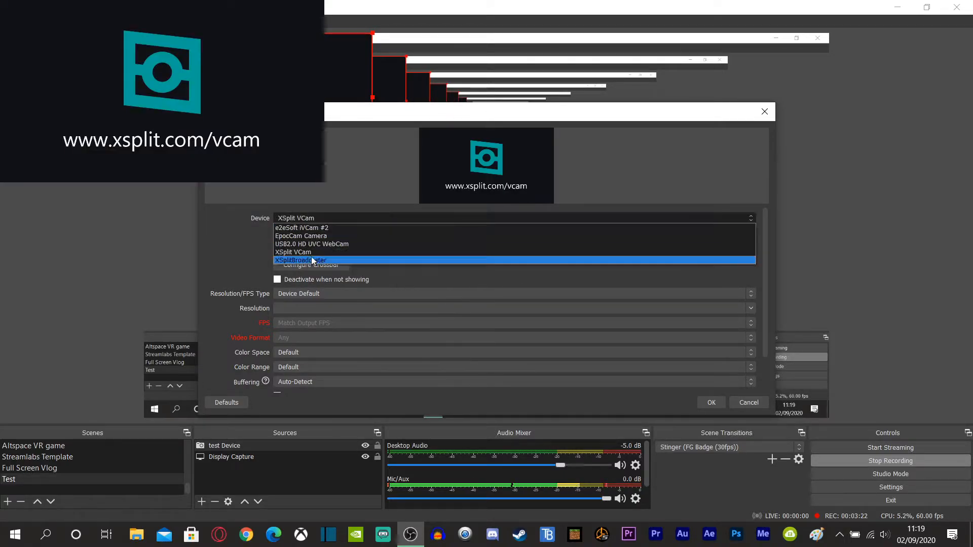
pyautogui.click(321, 260)
pyautogui.click(335, 220)
pyautogui.click(336, 244)
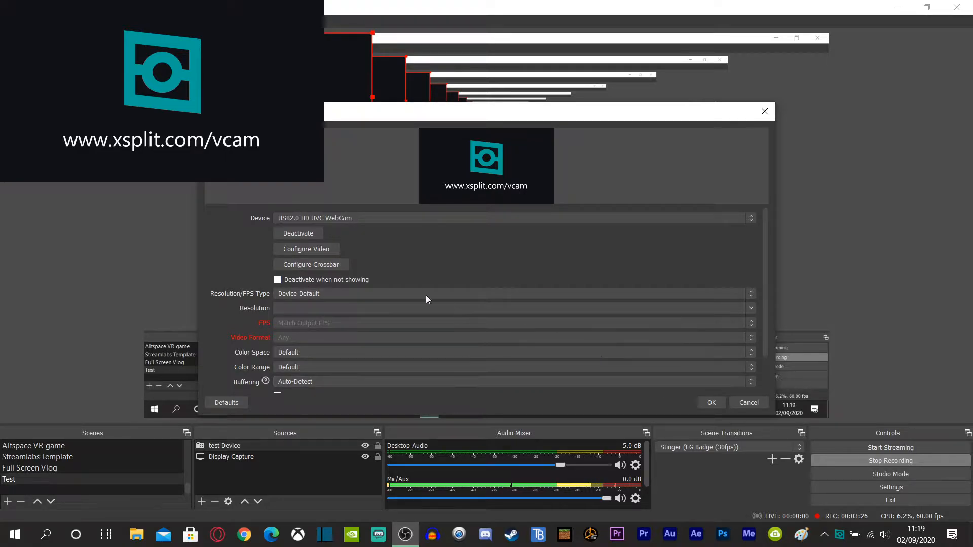
# Step: Switch test Device to EpocCam Camera and e2eSoft iVCam #2 in turn, and discard the property changes
pyautogui.click(305, 251)
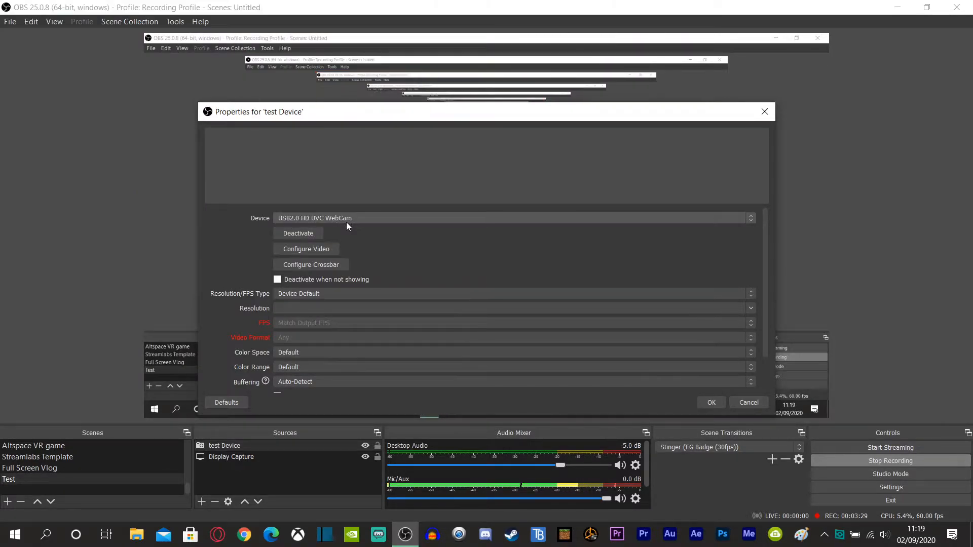
pyautogui.click(346, 221)
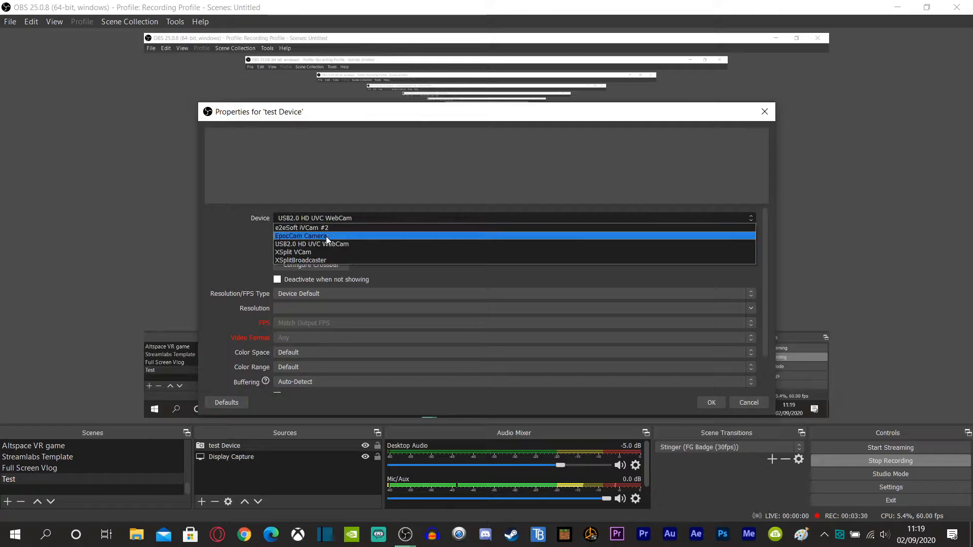
pyautogui.click(326, 236)
pyautogui.click(340, 220)
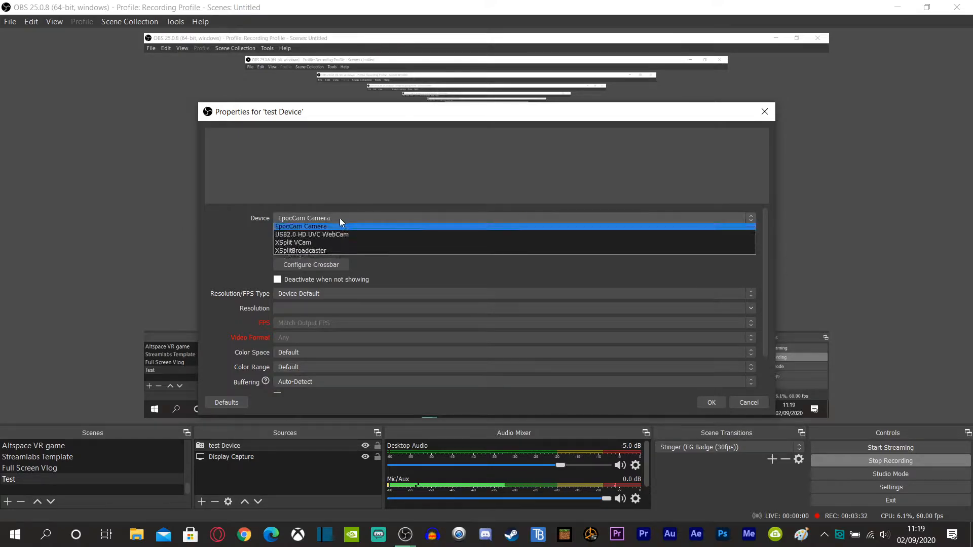
pyautogui.click(318, 229)
pyautogui.scroll(-1, 332, 218)
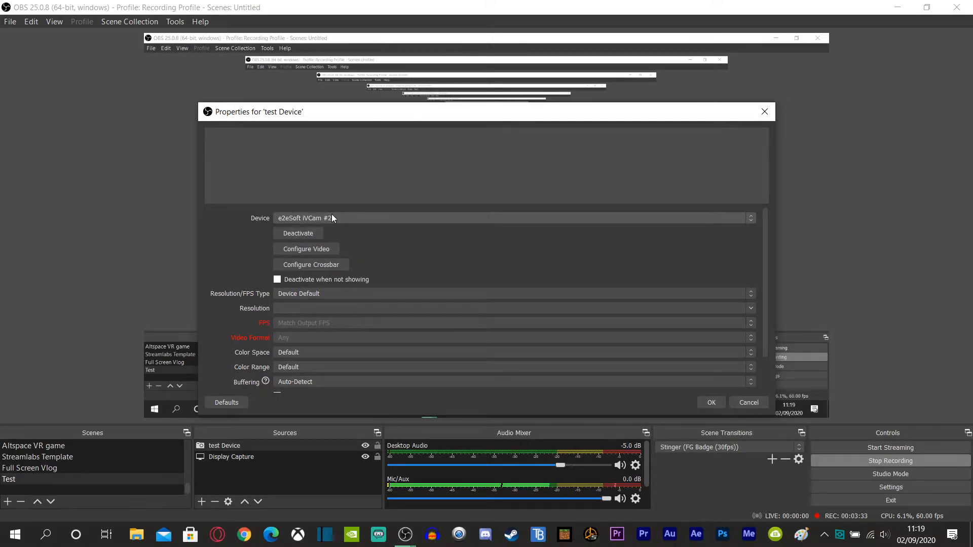
pyautogui.click(756, 401)
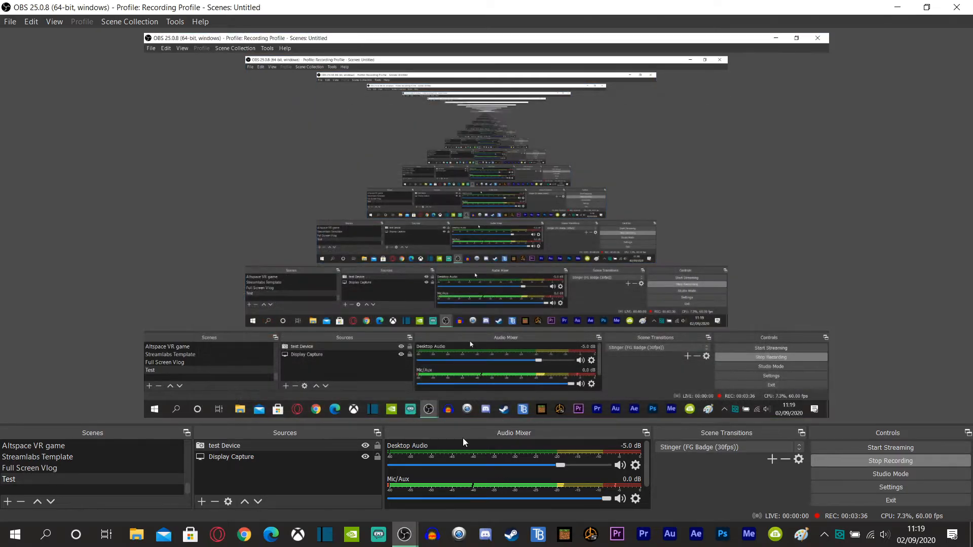
# Step: Remove the test Device source from the Test scene
pyautogui.click(216, 445)
pyautogui.press('Delete')
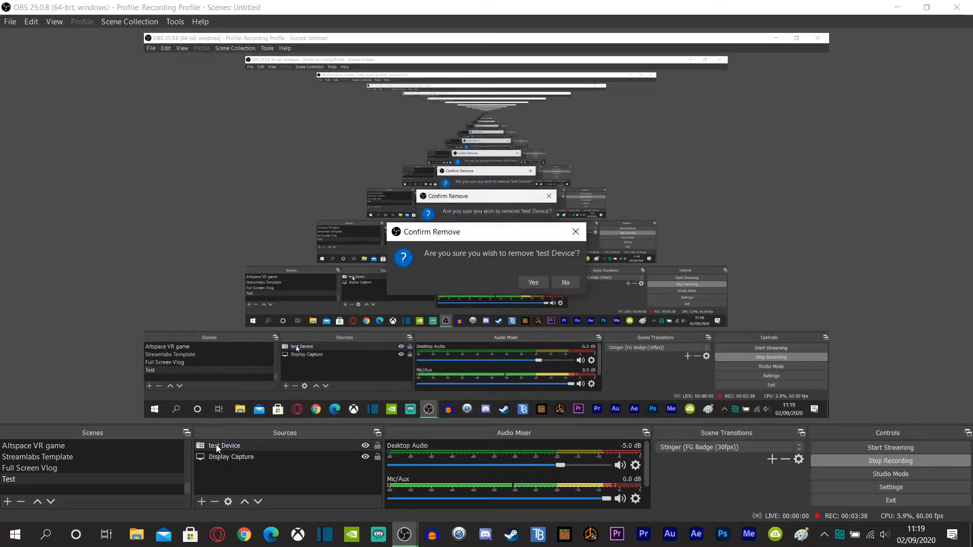
pyautogui.click(533, 282)
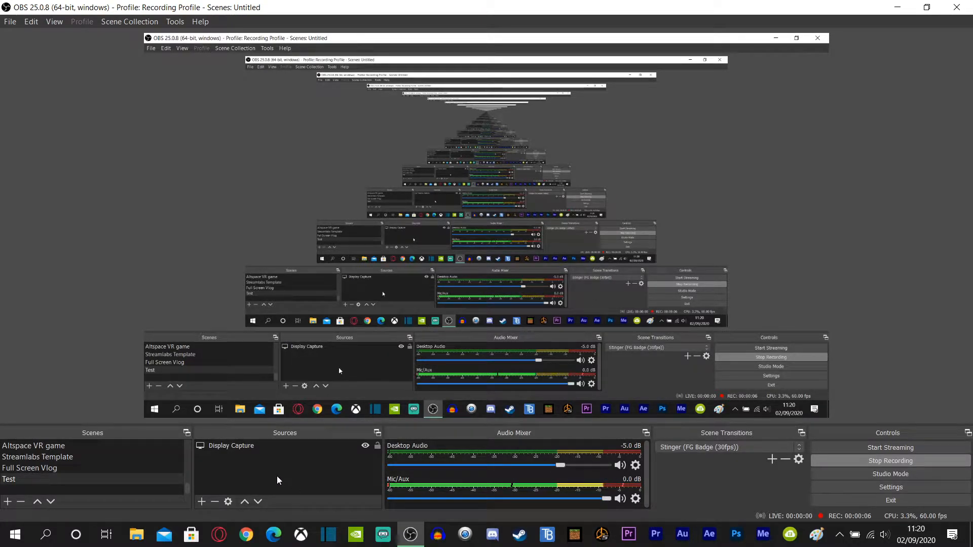
# Step: Copy the Facecam Stuff group from the Screen Capture scene into the Test scene above Display Capture
pyautogui.scroll(3, 25, 476)
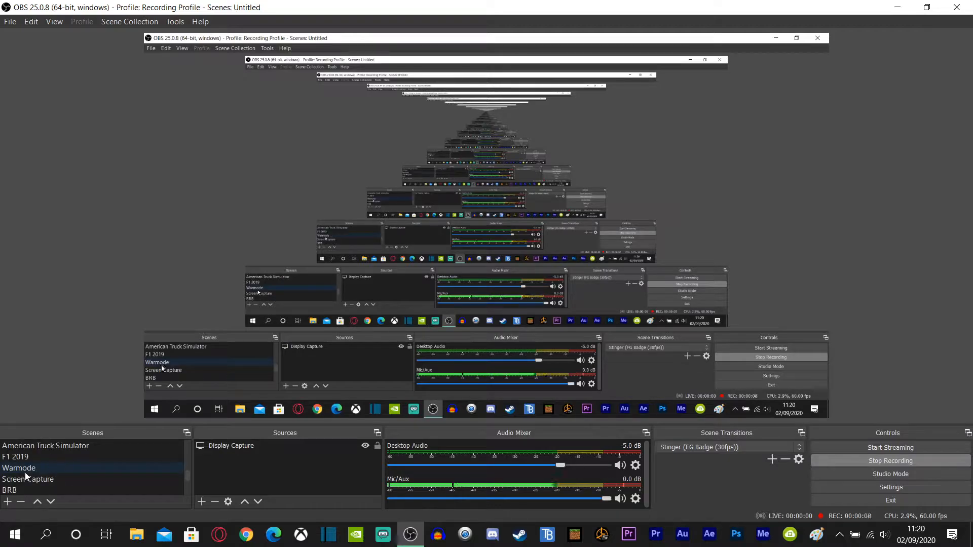
pyautogui.click(26, 479)
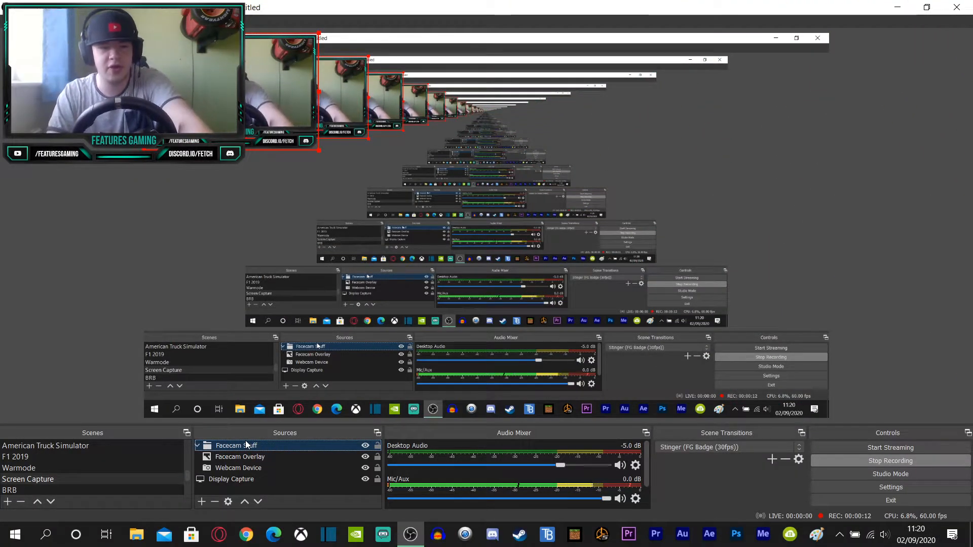
pyautogui.scroll(-5, 47, 473)
pyautogui.click(29, 482)
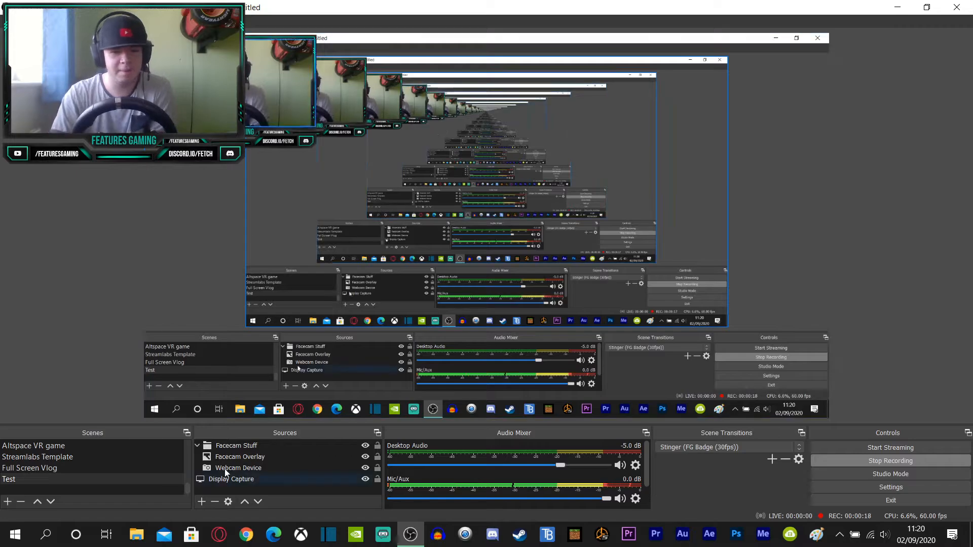
# Step: Examine the Webcam Device properties, including device, resolution/FPS type, video format and audio output mode, keeping Device Default
pyautogui.click(239, 468)
pyautogui.doubleClick(239, 470)
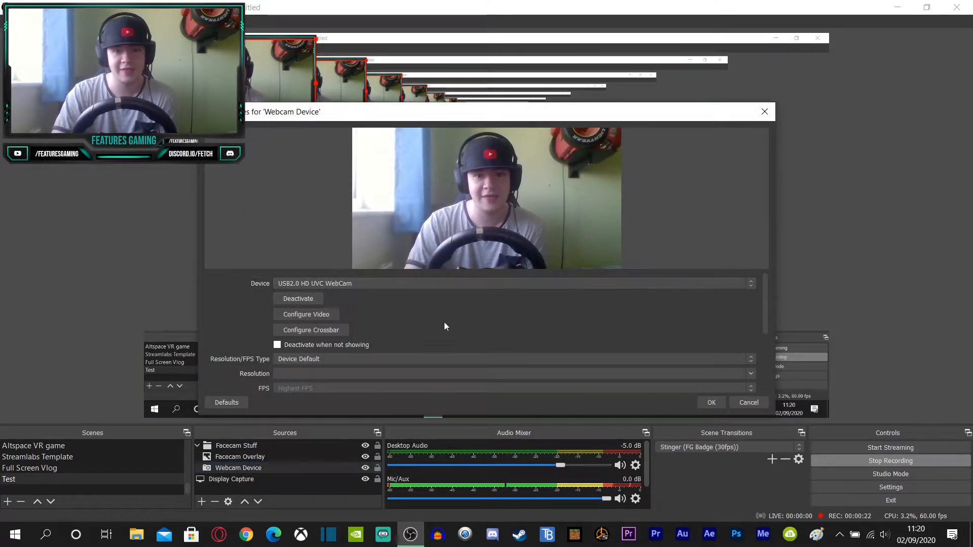
pyautogui.scroll(-2, 264, 329)
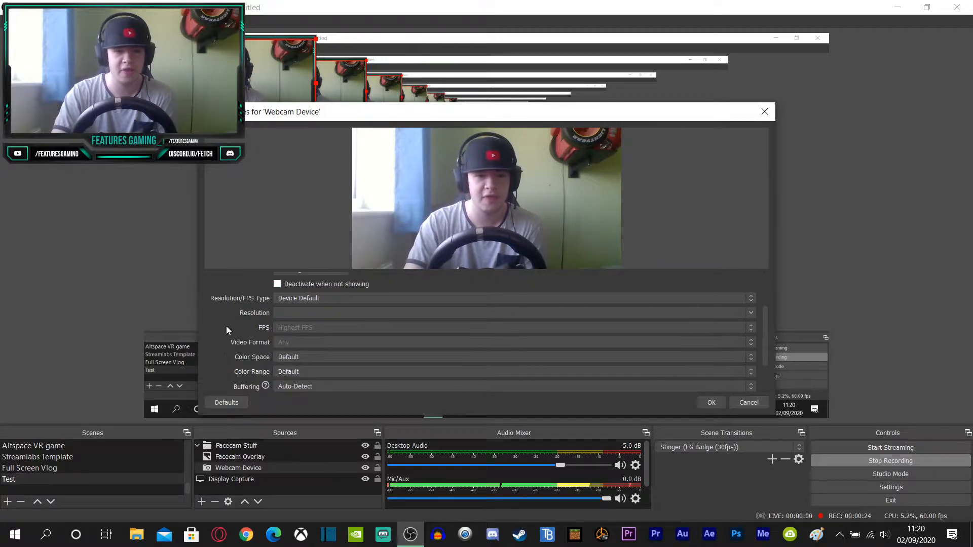
pyautogui.click(299, 298)
pyautogui.click(296, 308)
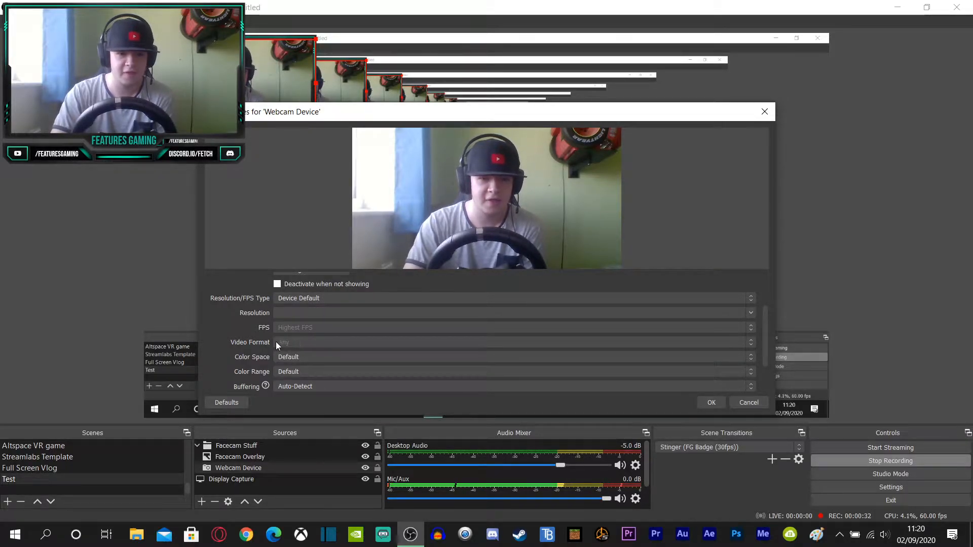
pyautogui.scroll(-3, 243, 358)
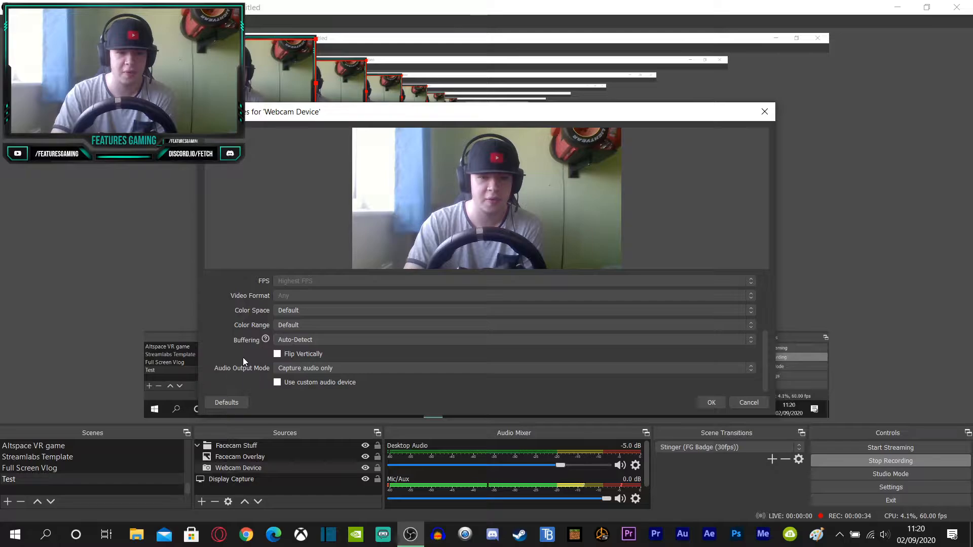
pyautogui.scroll(5, 319, 361)
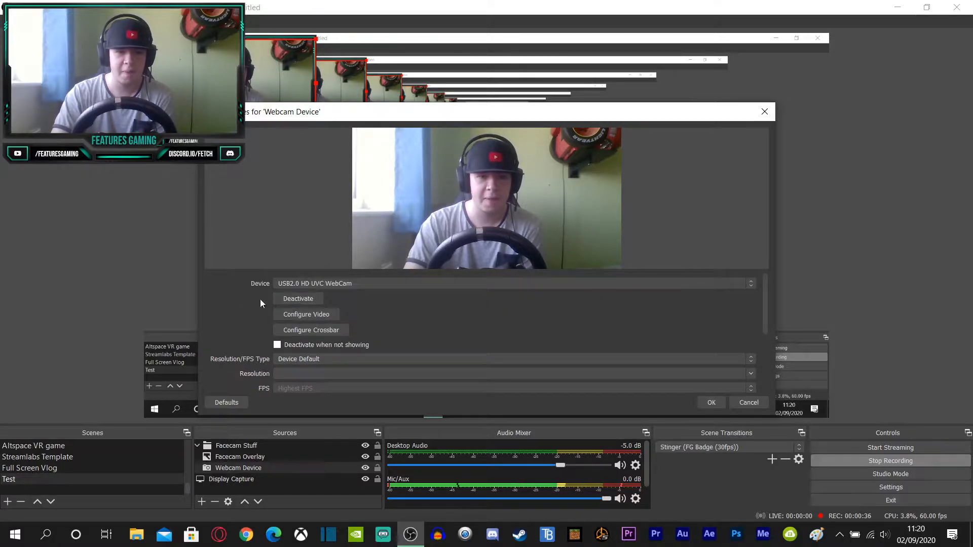
pyautogui.click(708, 402)
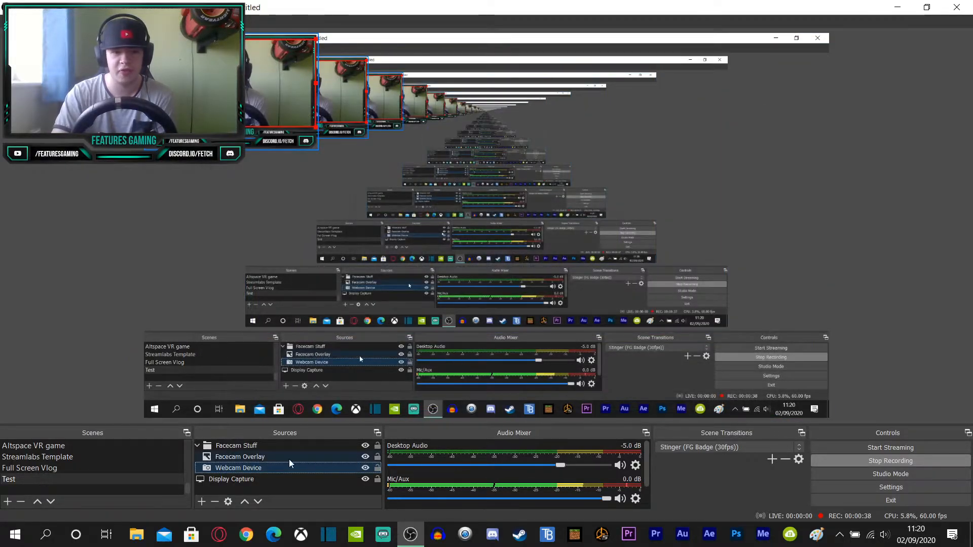
# Step: Inspect the Webcam Device filters, comparing the picture with the Crop/Pad filter off and on
pyautogui.rightClick(243, 464)
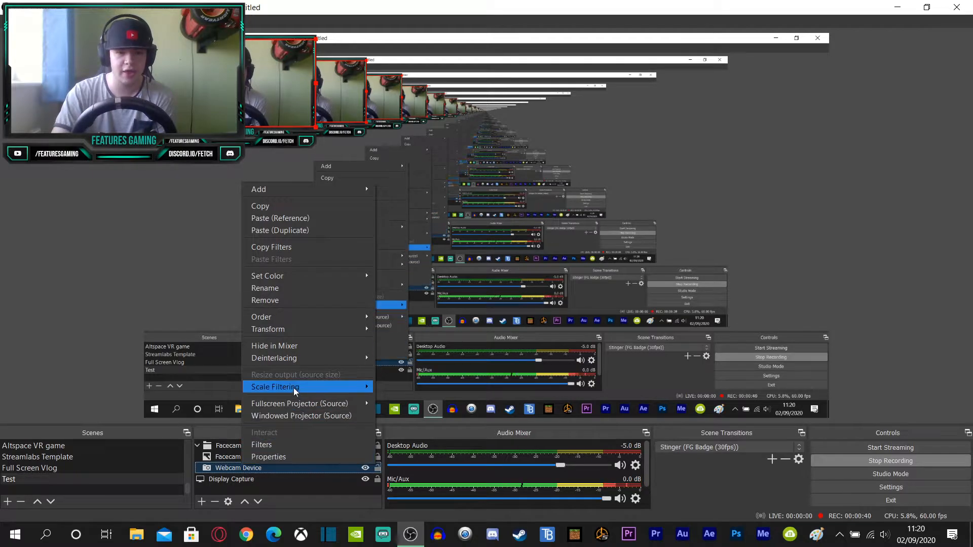
pyautogui.click(281, 445)
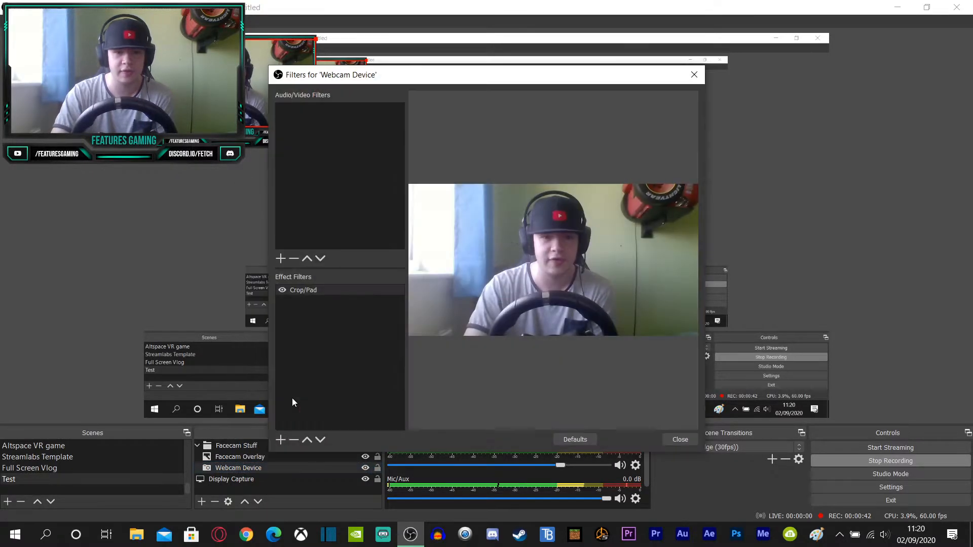
pyautogui.click(282, 290)
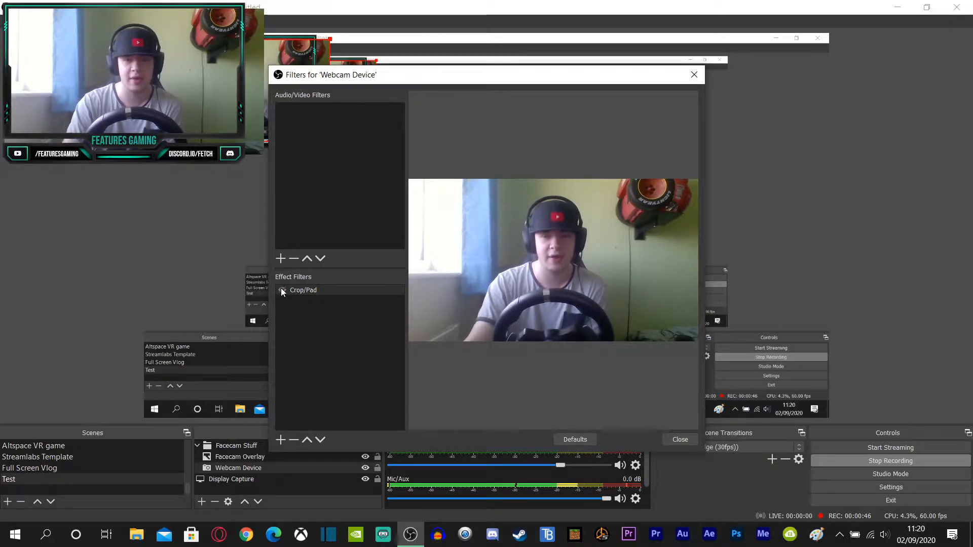
pyautogui.click(282, 290)
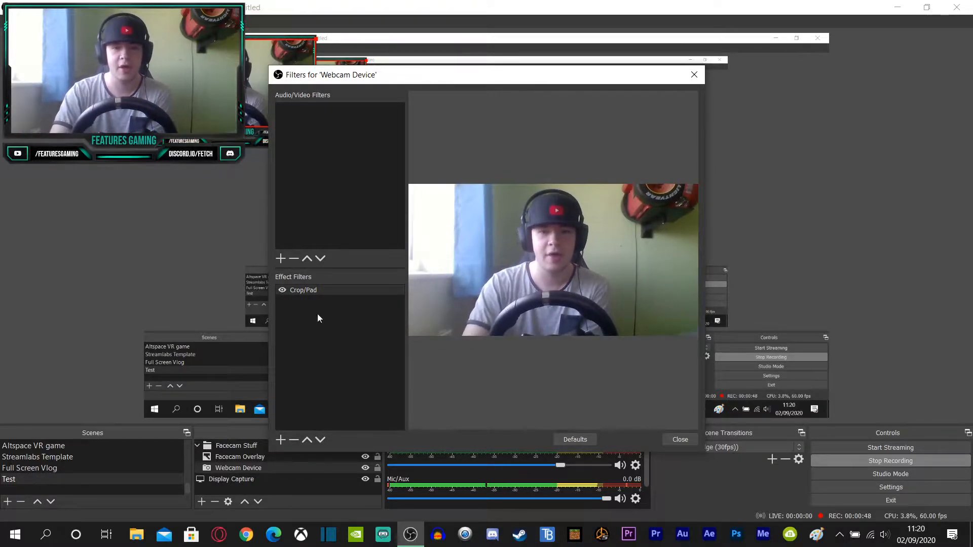
pyautogui.click(680, 439)
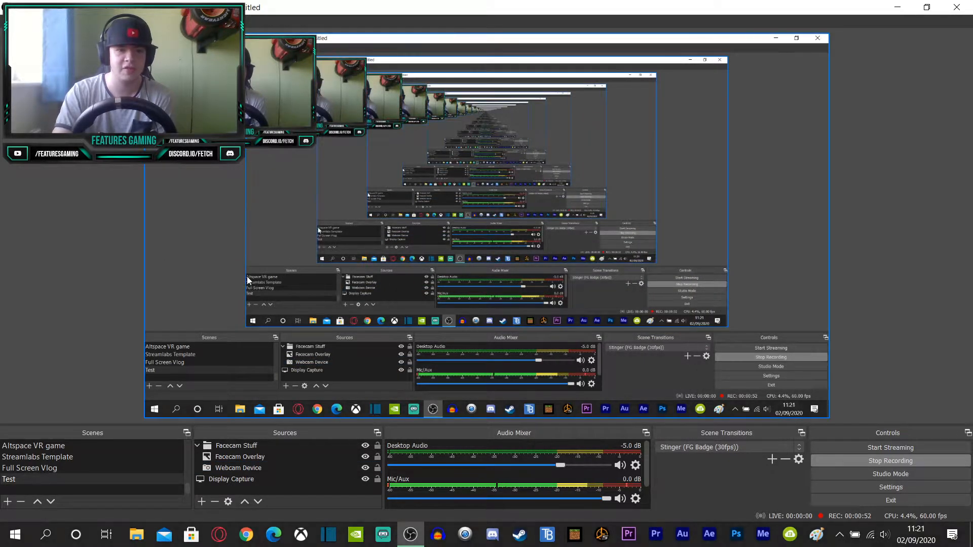
# Step: Check which image file the Facecam Overlay source uses, and leave its properties unchanged
pyautogui.doubleClick(253, 457)
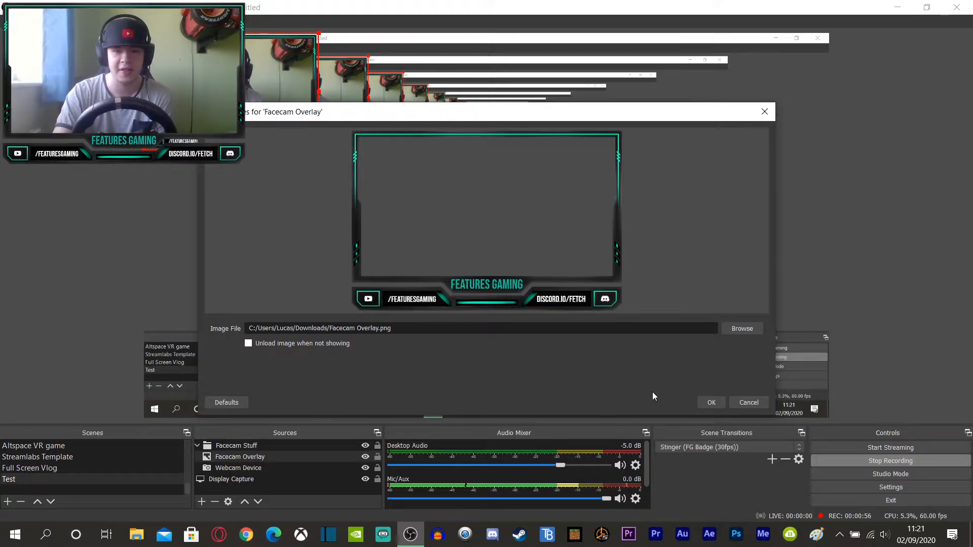
pyautogui.click(744, 403)
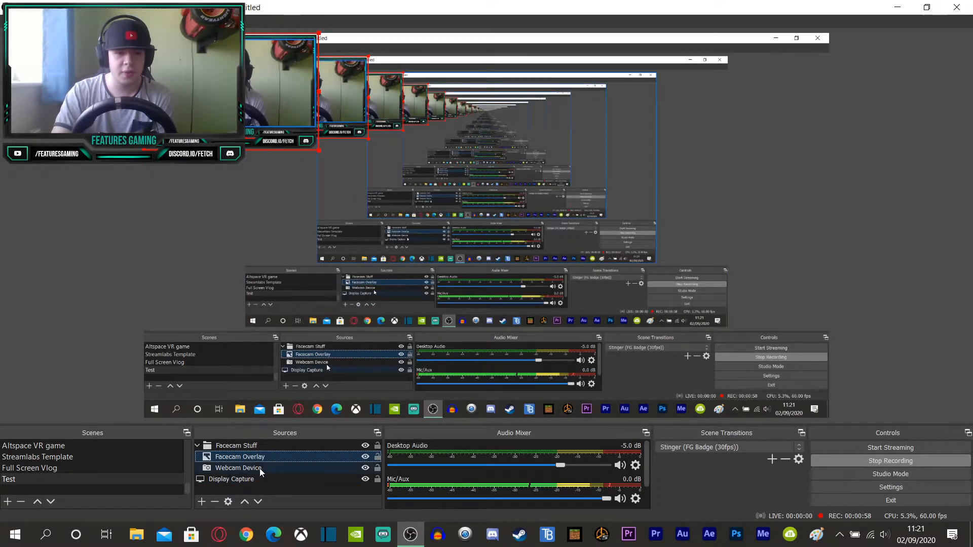
pyautogui.click(239, 448)
pyautogui.click(232, 458)
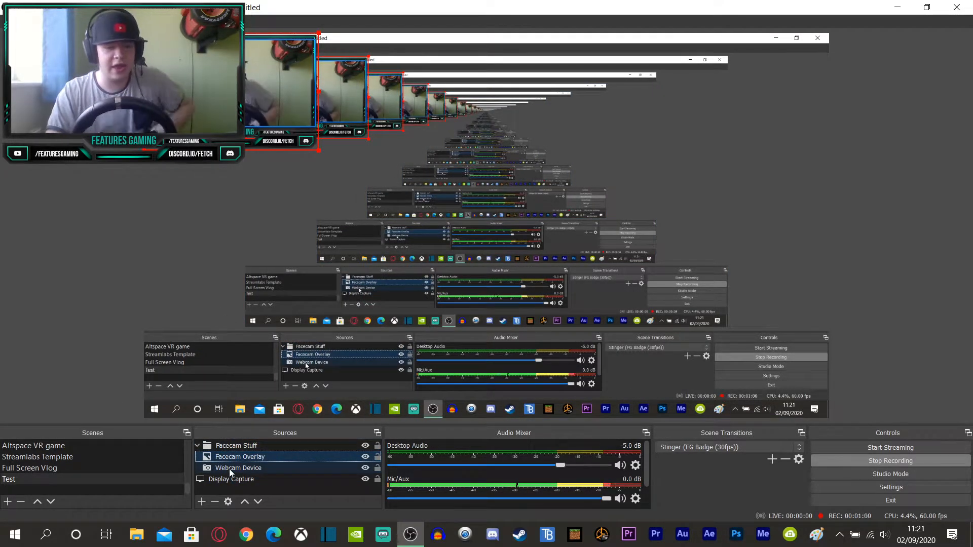
pyautogui.rightClick(230, 472)
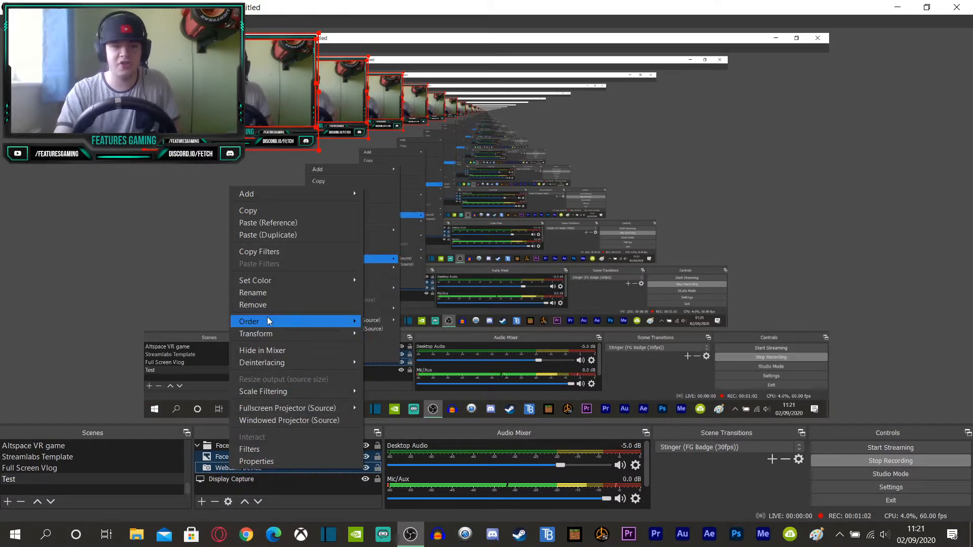
pyautogui.moveTo(258, 322)
pyautogui.click(724, 462)
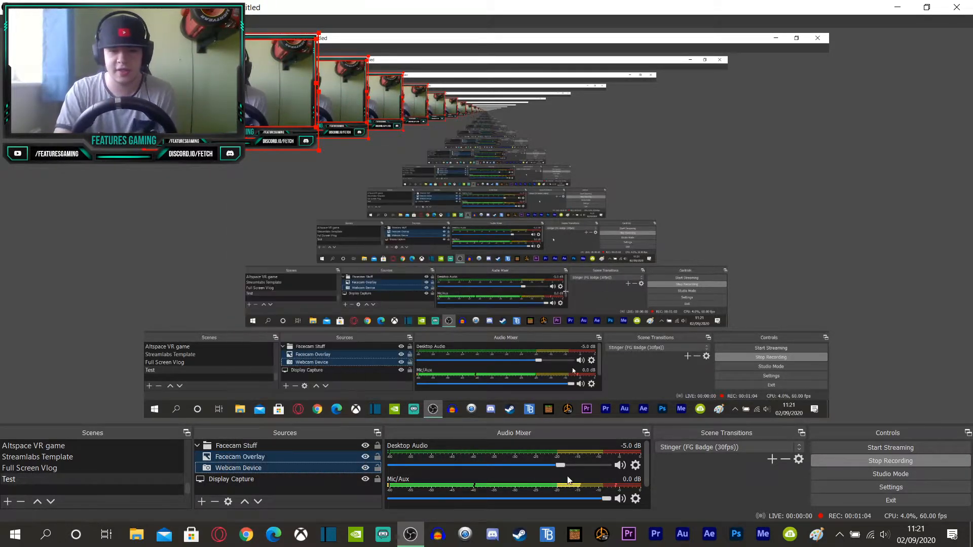
pyautogui.click(225, 458)
pyautogui.click(228, 447)
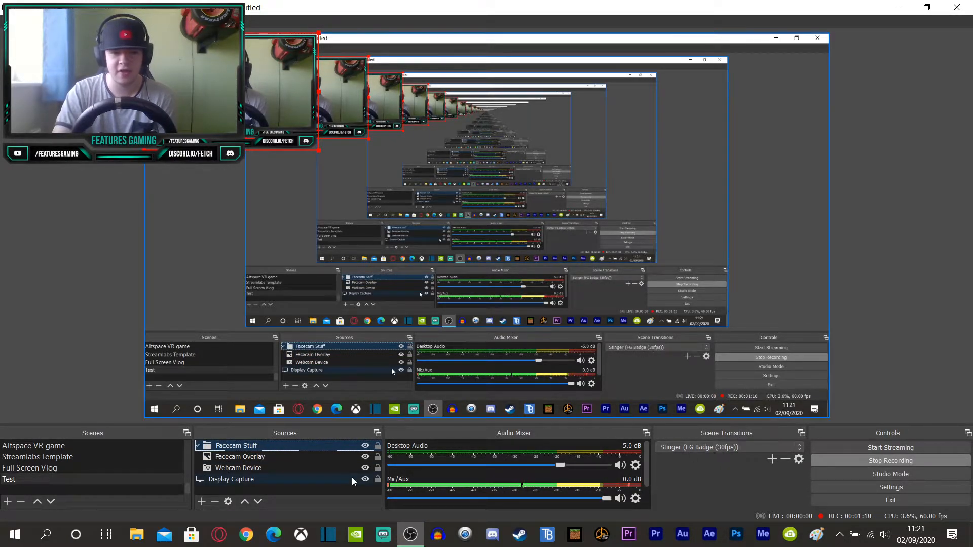
# Step: Preview the current scene transition by switching to the Full Screen Vlog scene and back to Test
pyautogui.click(39, 469)
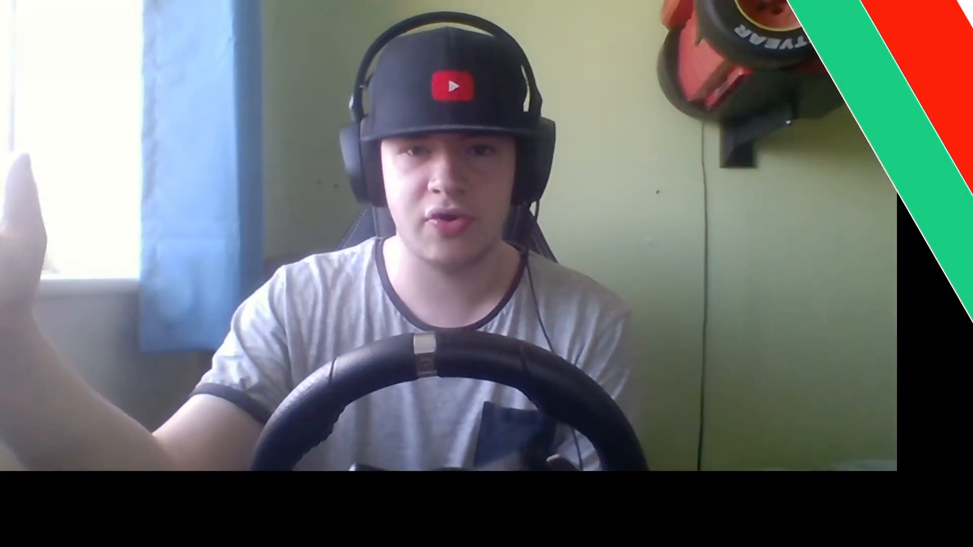
pyautogui.click(10, 477)
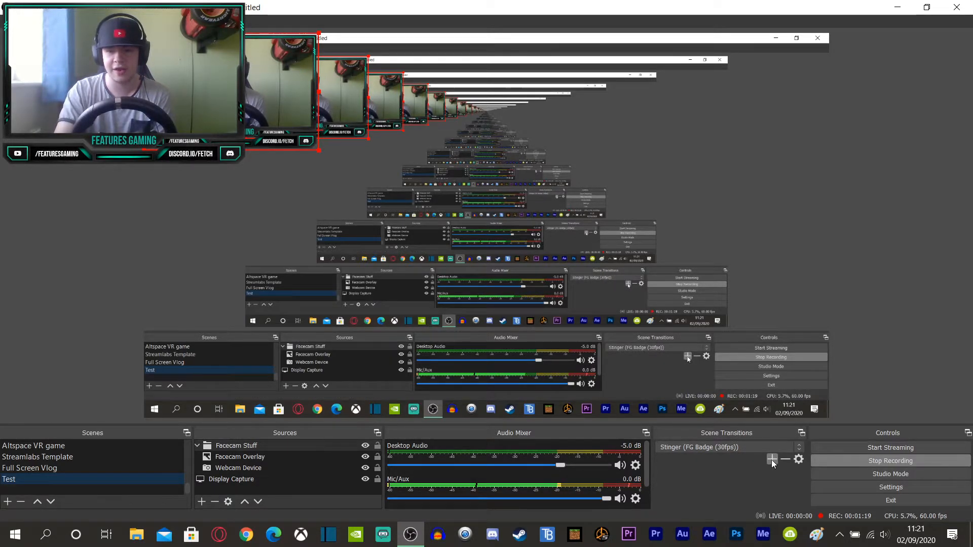
pyautogui.click(772, 460)
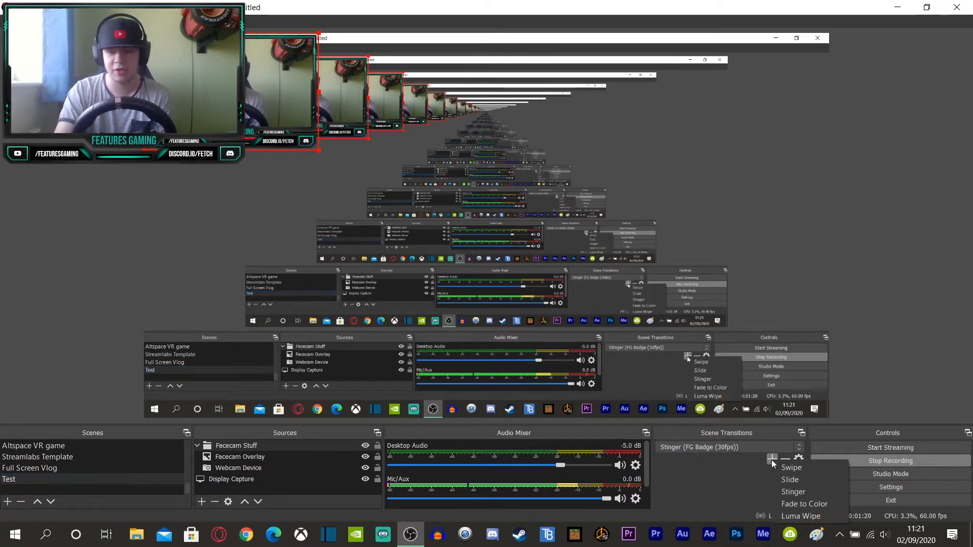
pyautogui.click(815, 491)
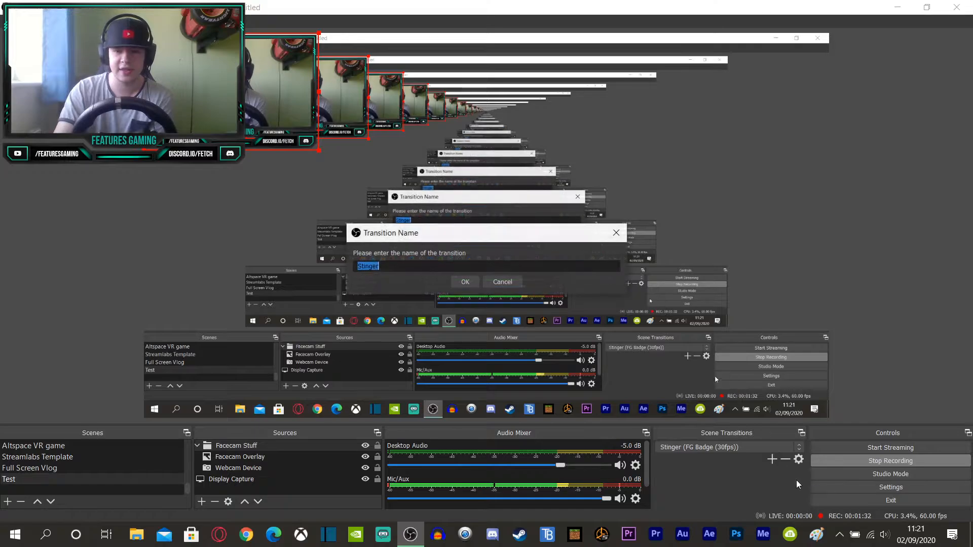
pyautogui.click(492, 282)
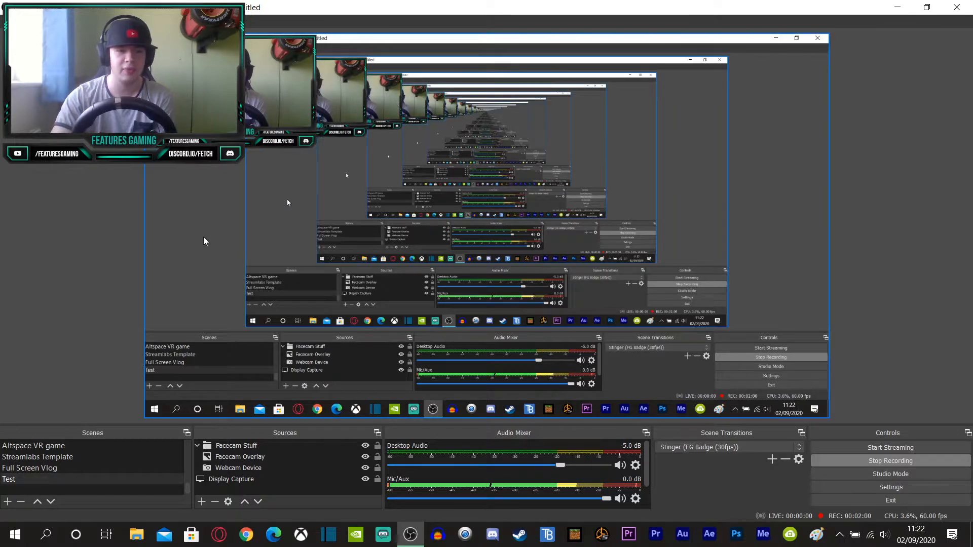
# Step: Preview the Acri, Rachni and System themes in the general settings and return to Dark (Default)
pyautogui.click(54, 458)
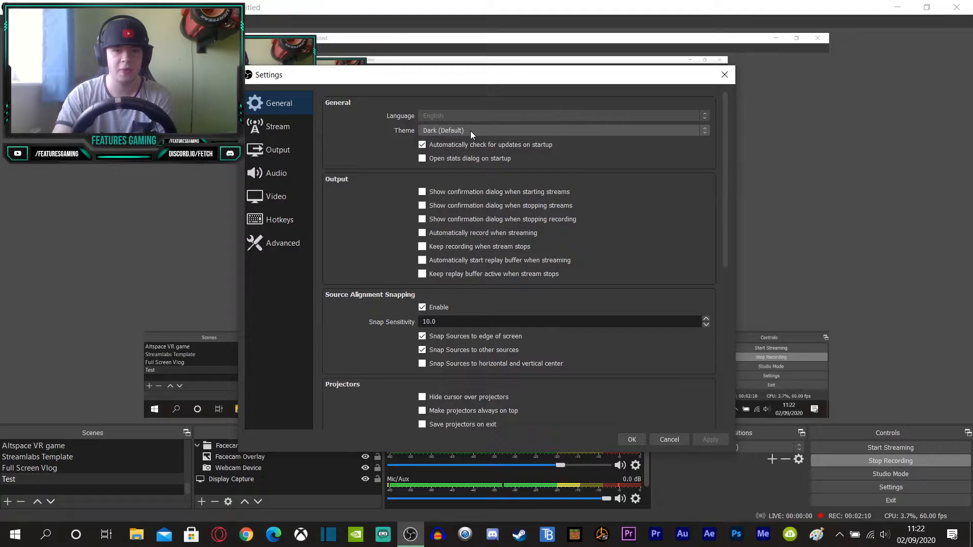
pyautogui.moveTo(444, 80); pyautogui.dragTo(440, 70)
pyautogui.click(454, 121)
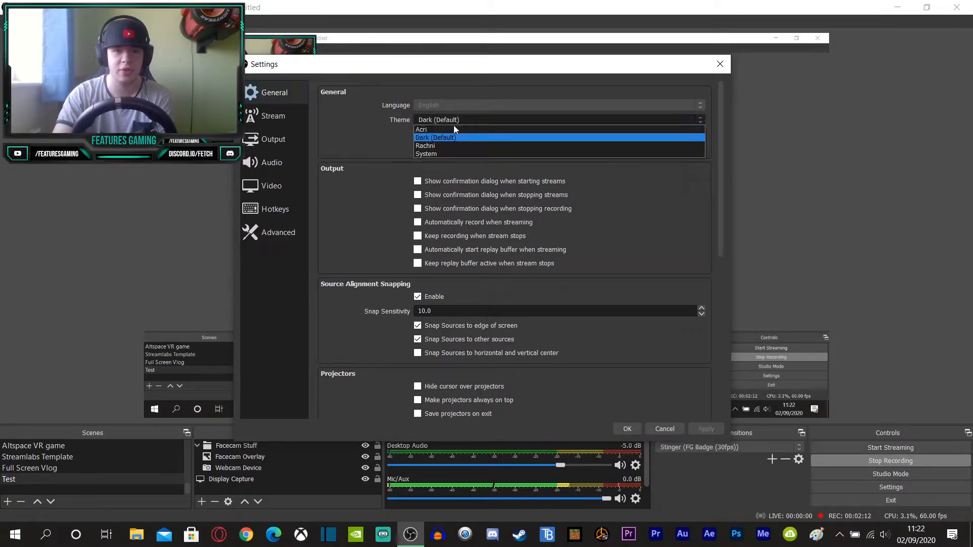
pyautogui.click(436, 137)
pyautogui.click(440, 118)
pyautogui.click(436, 128)
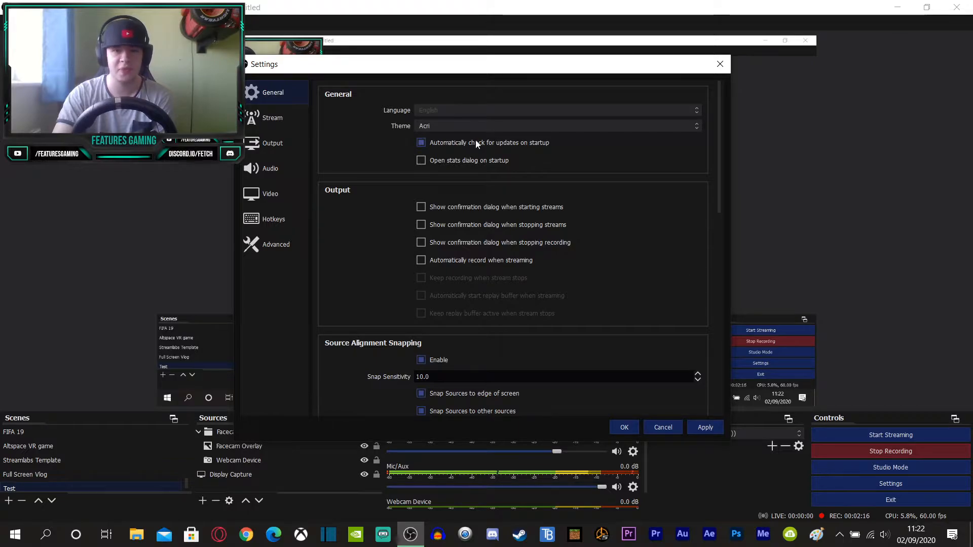
pyautogui.click(512, 130)
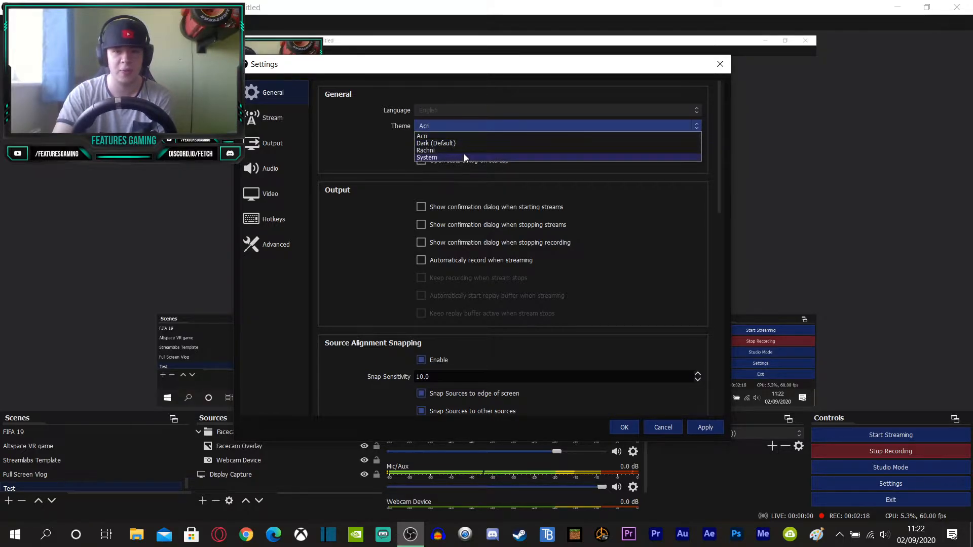
pyautogui.click(441, 148)
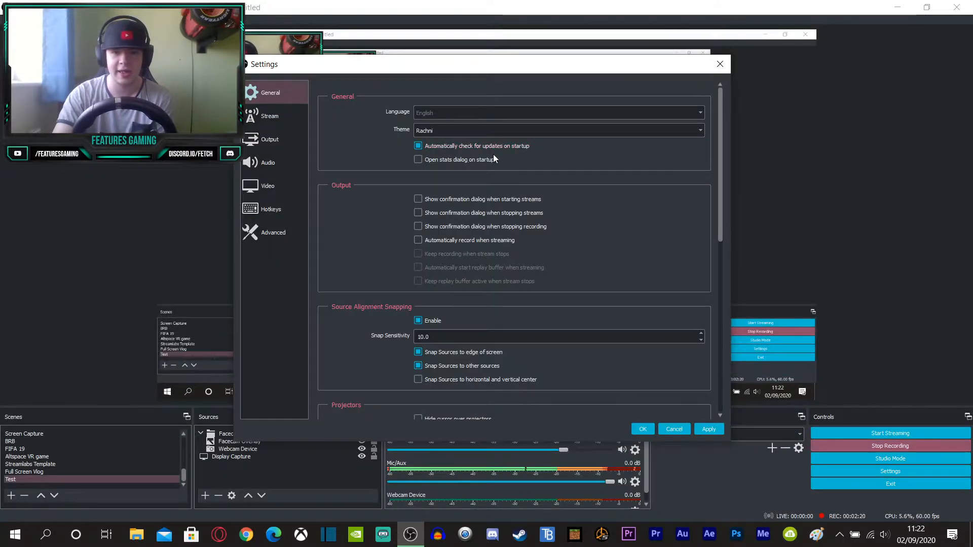
pyautogui.click(491, 133)
pyautogui.click(463, 159)
pyautogui.press('Down')
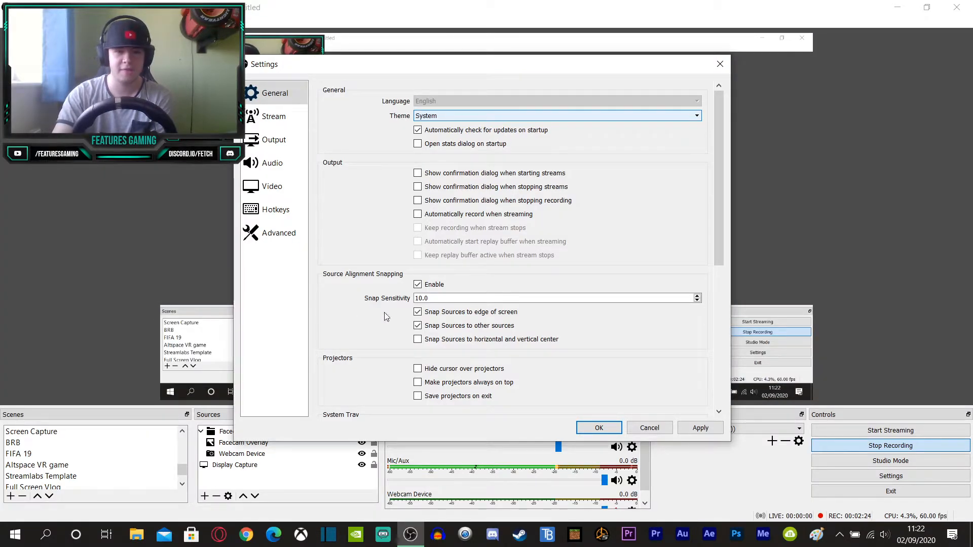
pyautogui.click(613, 118)
pyautogui.click(467, 128)
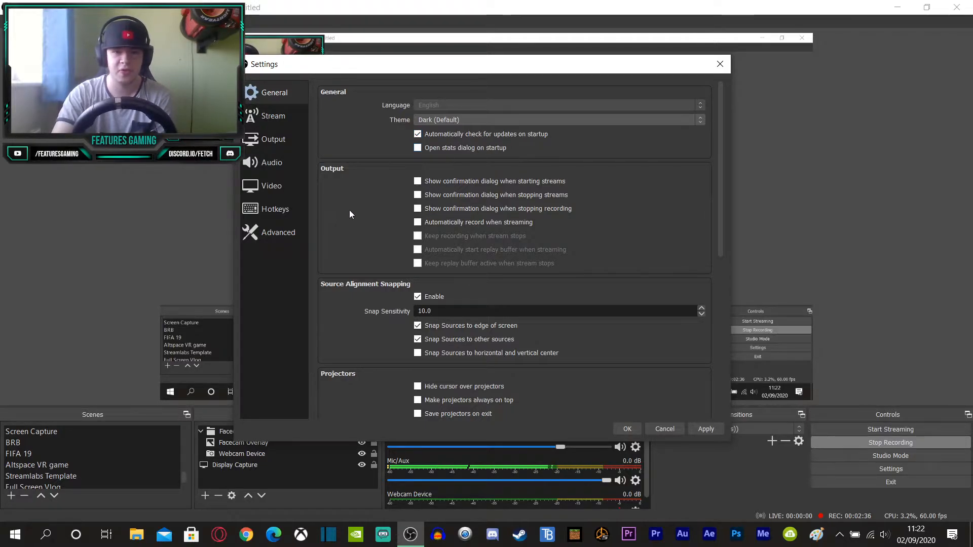
# Step: Review the remaining general settings, from source alignment snapping and projectors down to studio mode and multiview
pyautogui.scroll(-4, 365, 239)
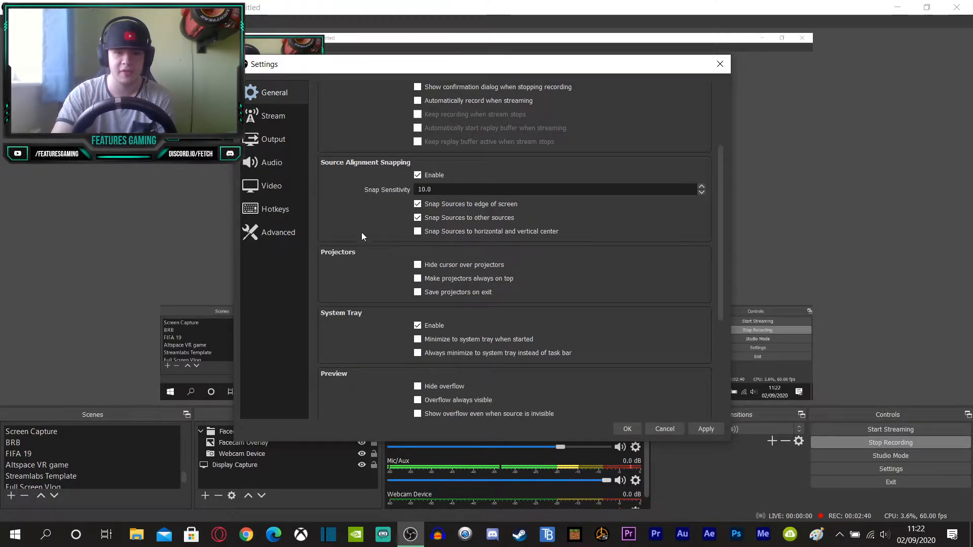
pyautogui.scroll(-3, 360, 272)
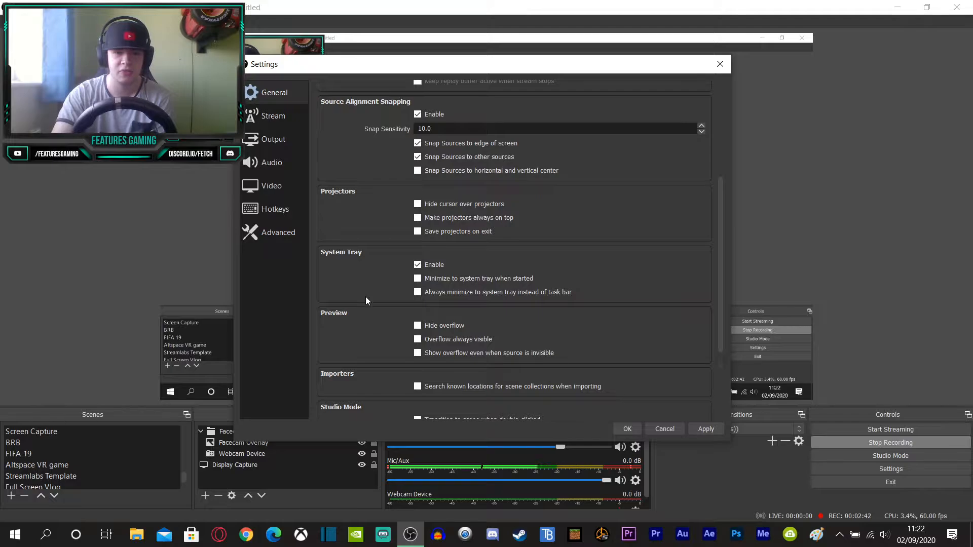
pyautogui.scroll(-2, 360, 292)
pyautogui.scroll(-1, 375, 294)
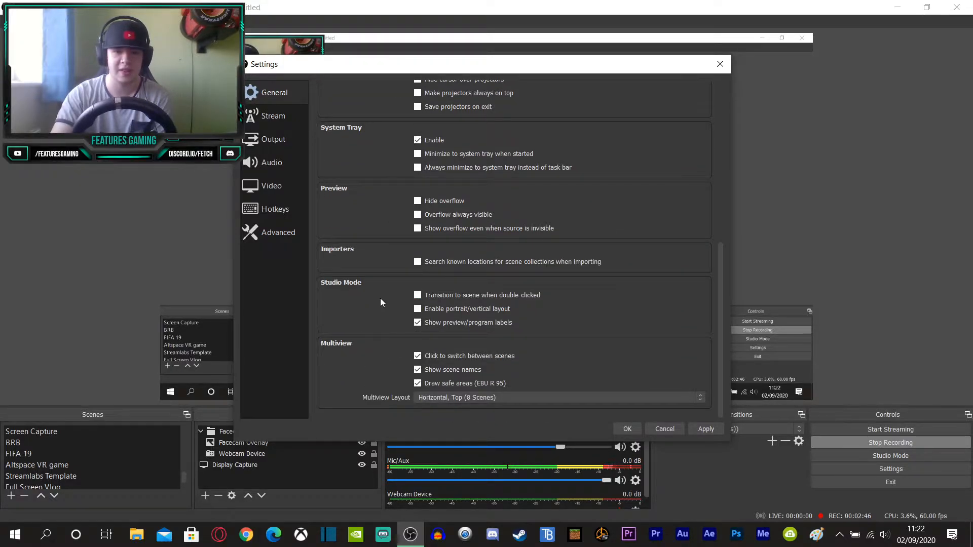
# Step: Examine the stream service and server choices, keeping YouTube / YouTube Gaming and the Backup YouTube ingest server
pyautogui.click(278, 116)
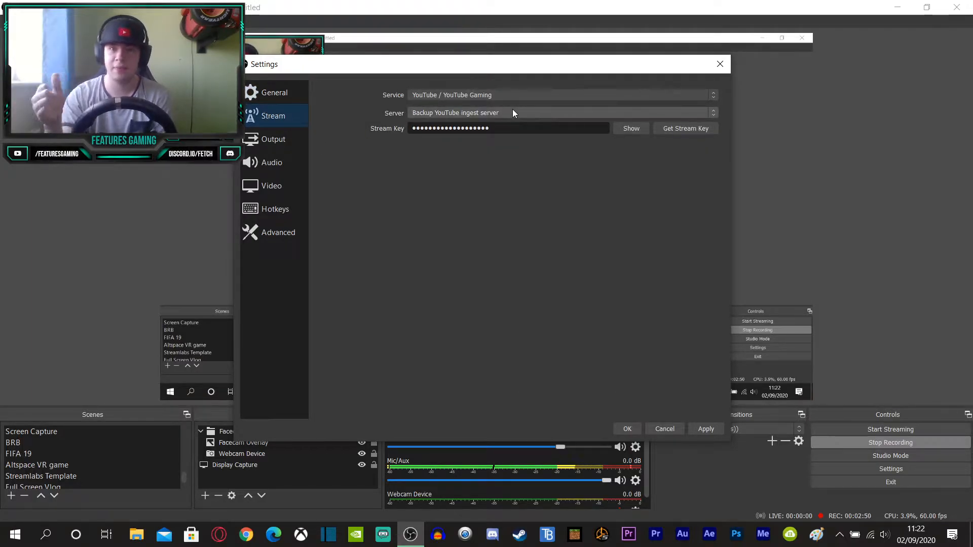
pyautogui.moveTo(493, 71); pyautogui.dragTo(601, 53)
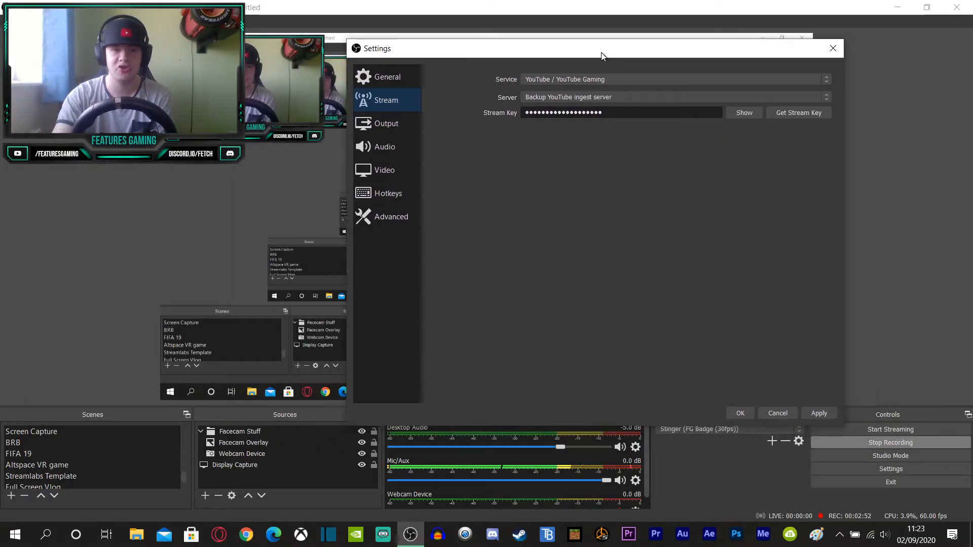
pyautogui.click(601, 81)
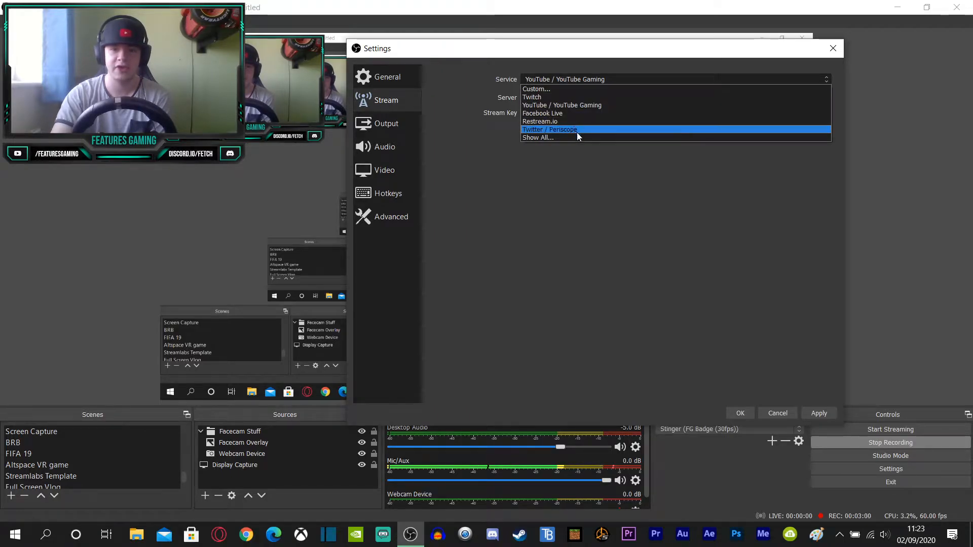
pyautogui.click(554, 107)
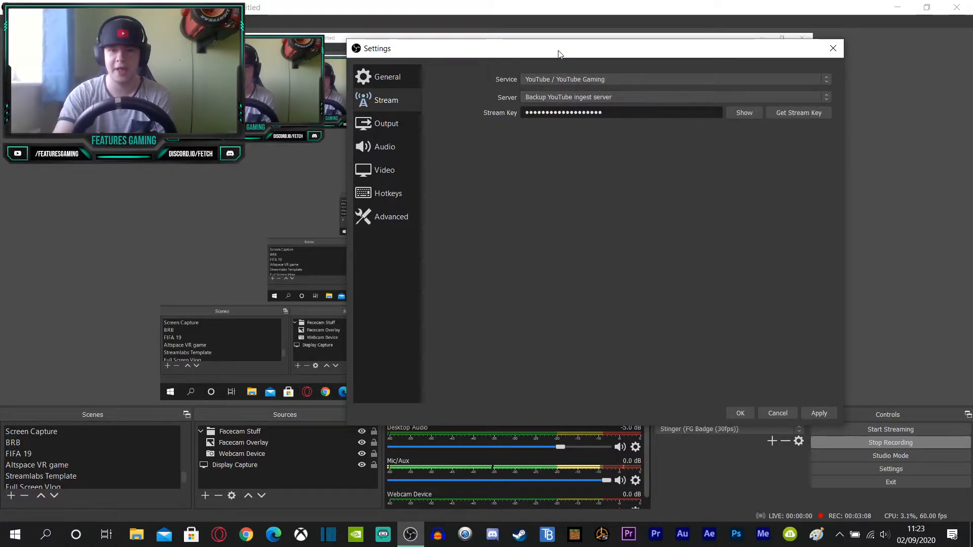
pyautogui.moveTo(559, 53); pyautogui.dragTo(540, 47)
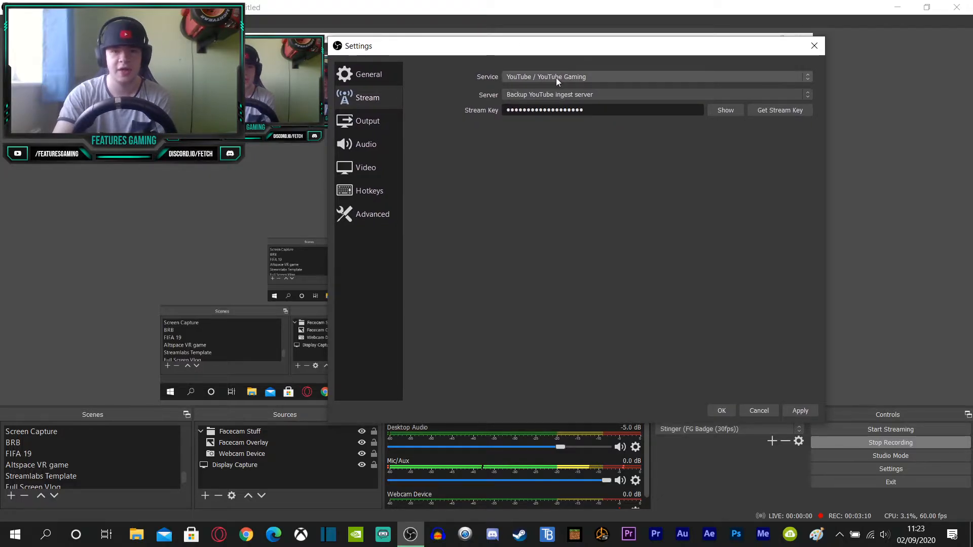
pyautogui.click(555, 95)
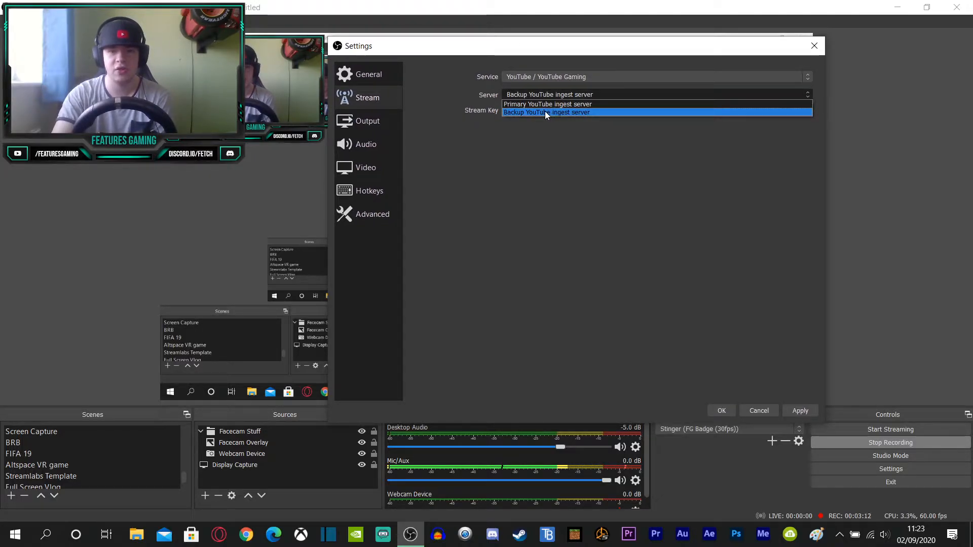
pyautogui.click(545, 111)
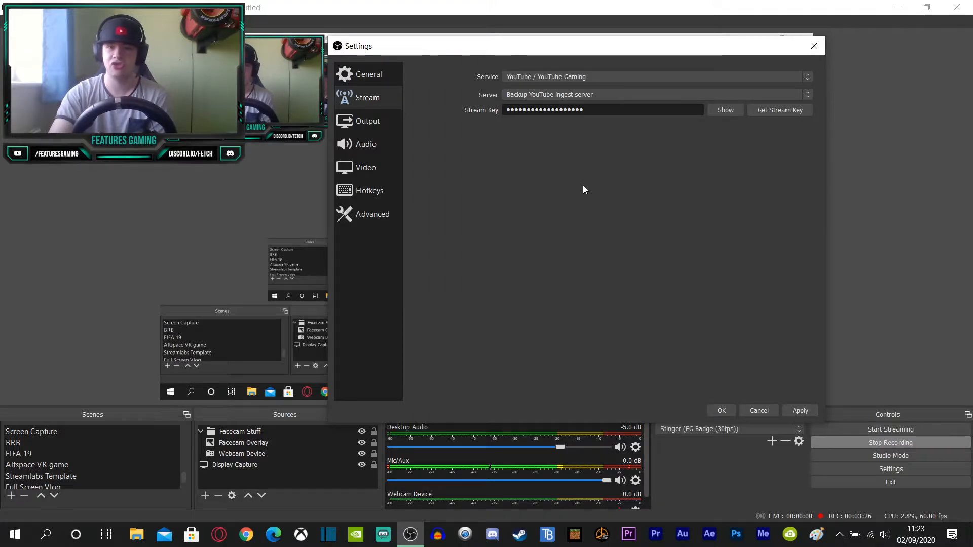
# Step: Examine the streaming encoder choices in the output settings, keeping Hardware (NVENC)
pyautogui.click(380, 117)
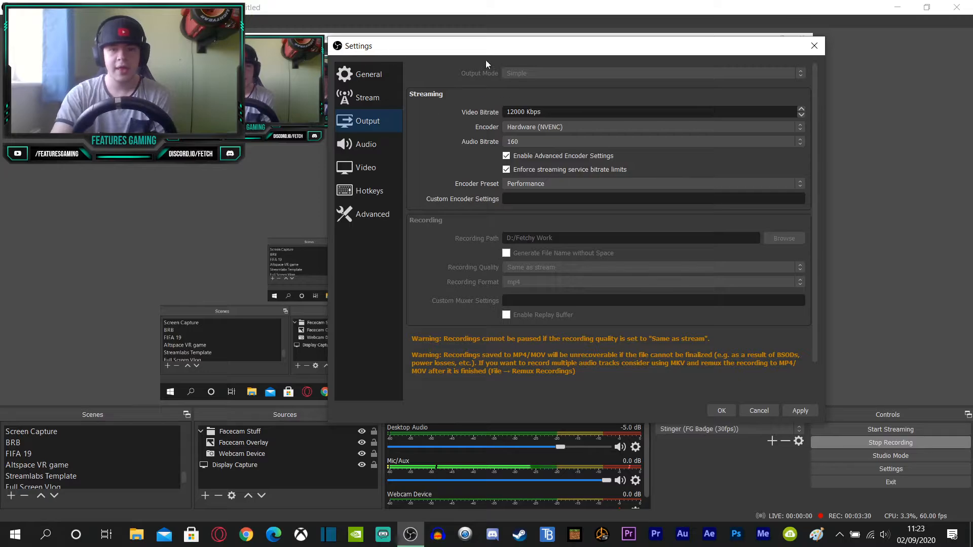
pyautogui.moveTo(485, 50); pyautogui.dragTo(485, 37)
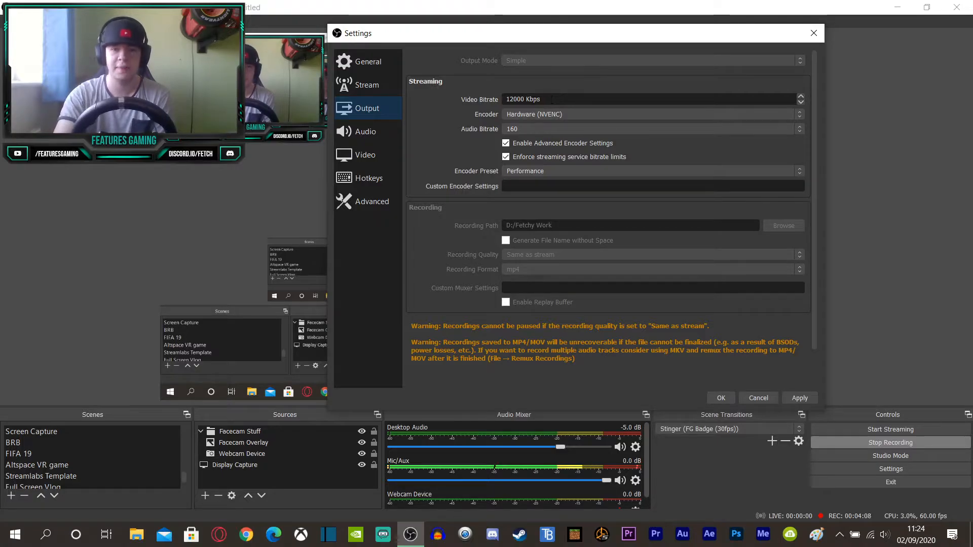
pyautogui.click(507, 114)
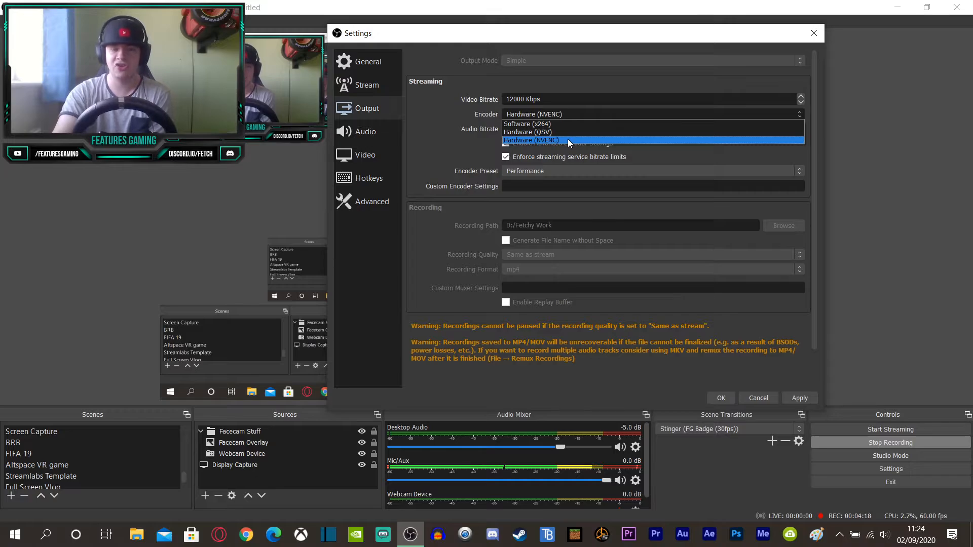
pyautogui.click(568, 139)
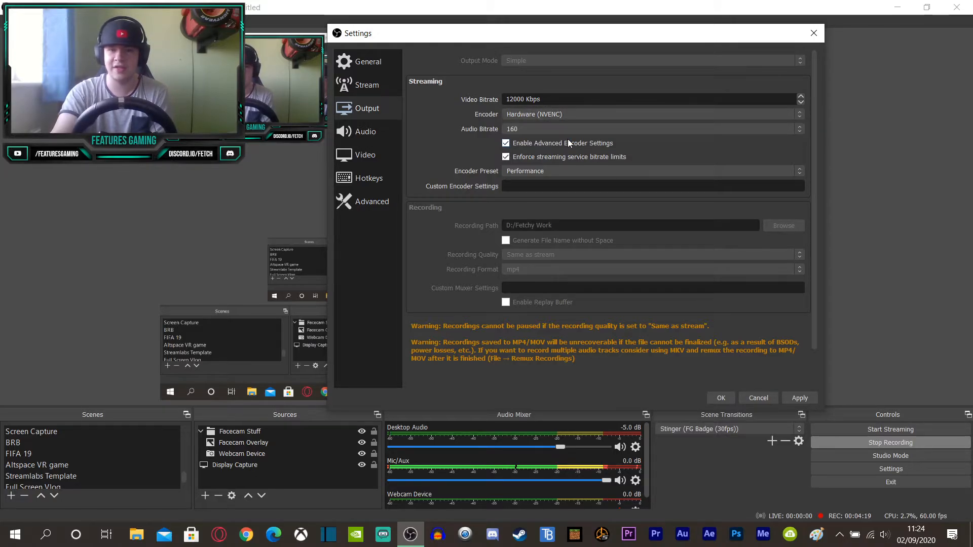
pyautogui.click(562, 114)
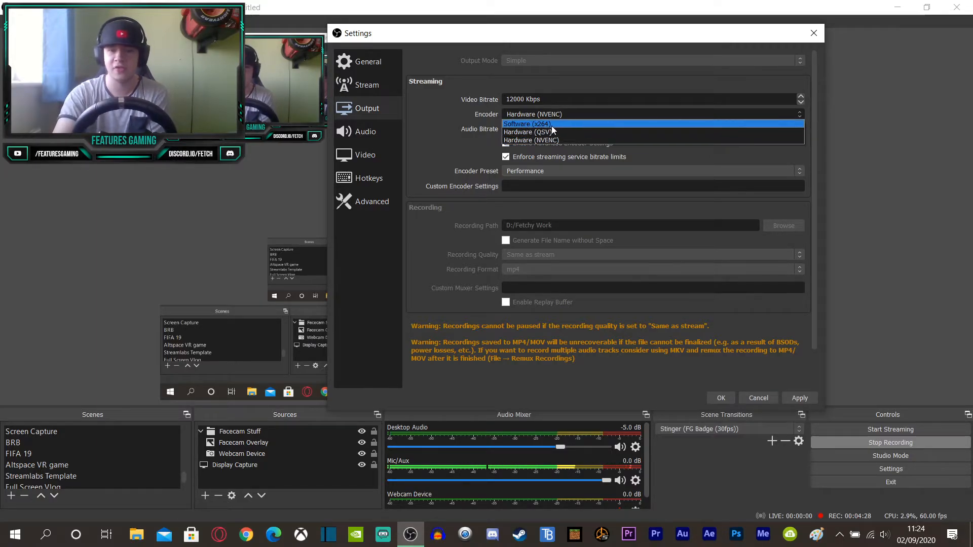
pyautogui.click(552, 139)
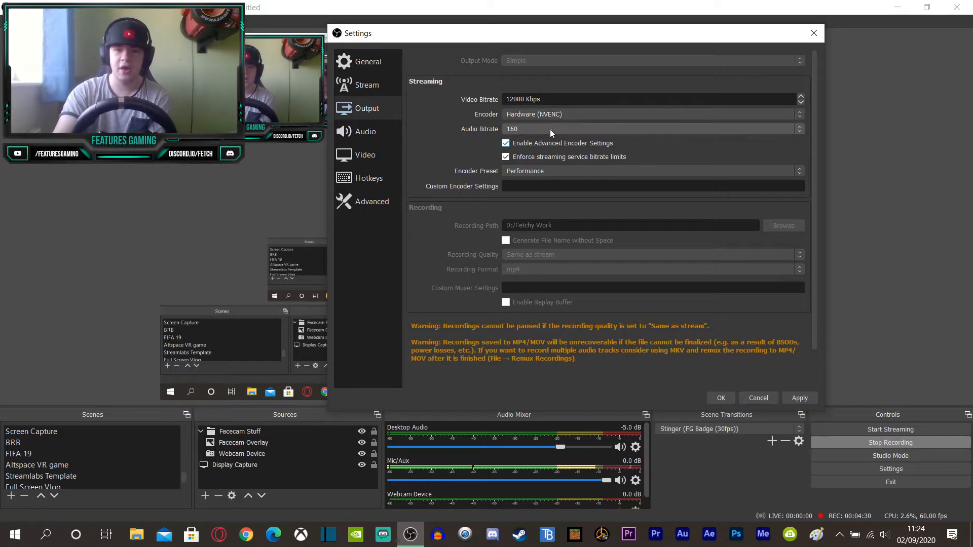
pyautogui.click(543, 117)
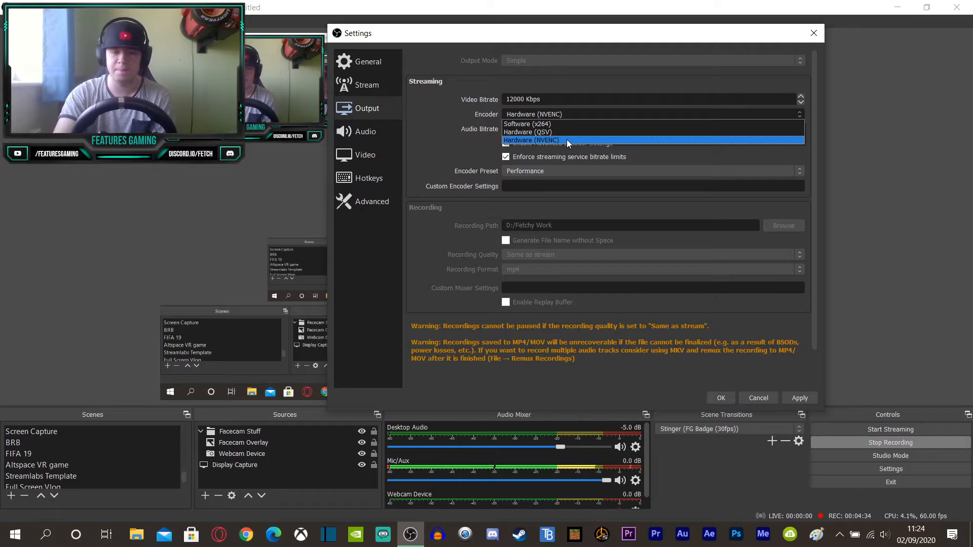
pyautogui.click(567, 138)
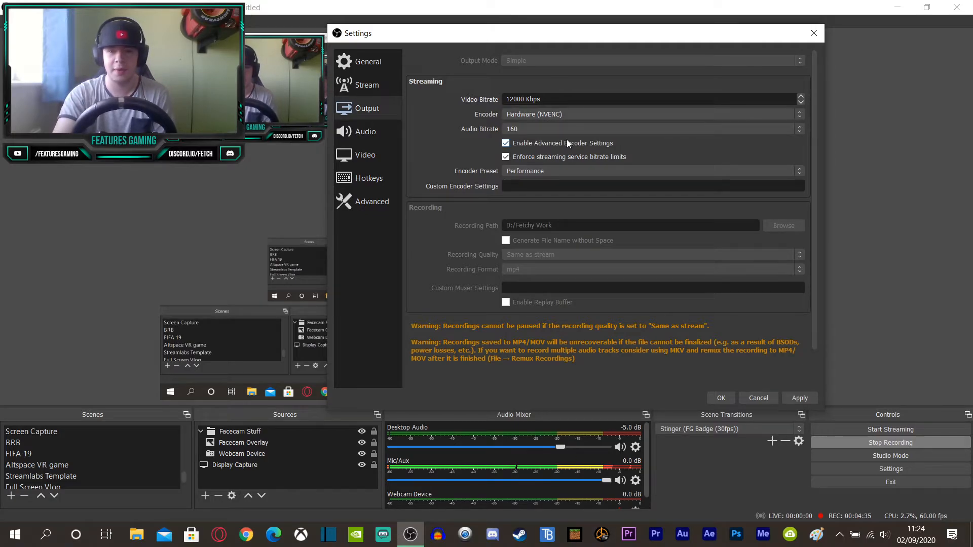
# Step: Examine the audio bitrate and encoder preset choices, keeping 160 and Performance
pyautogui.click(537, 130)
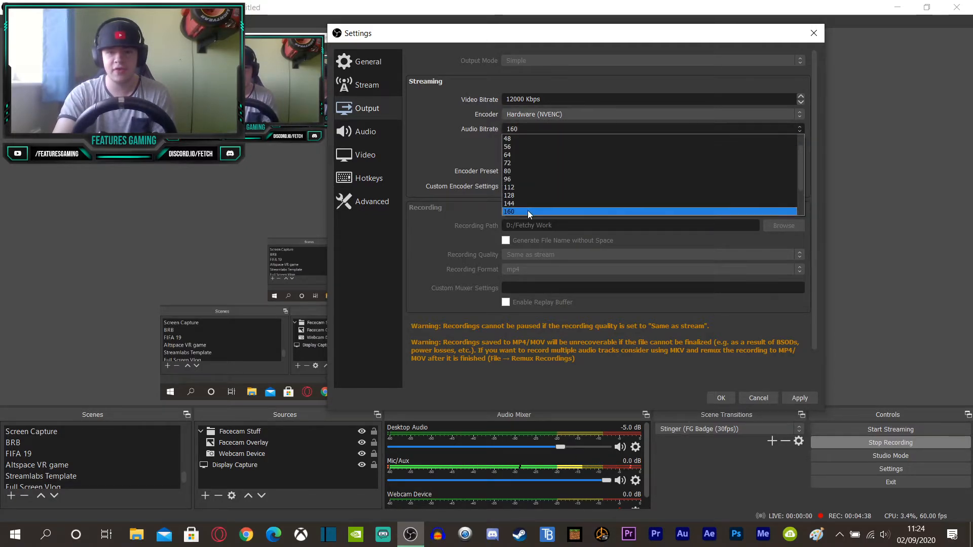
pyautogui.click(527, 211)
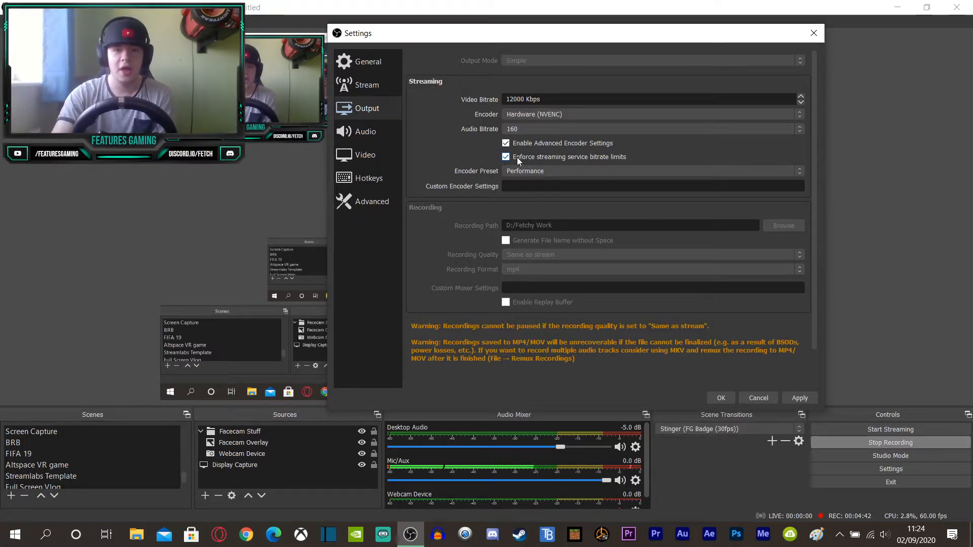
pyautogui.click(512, 172)
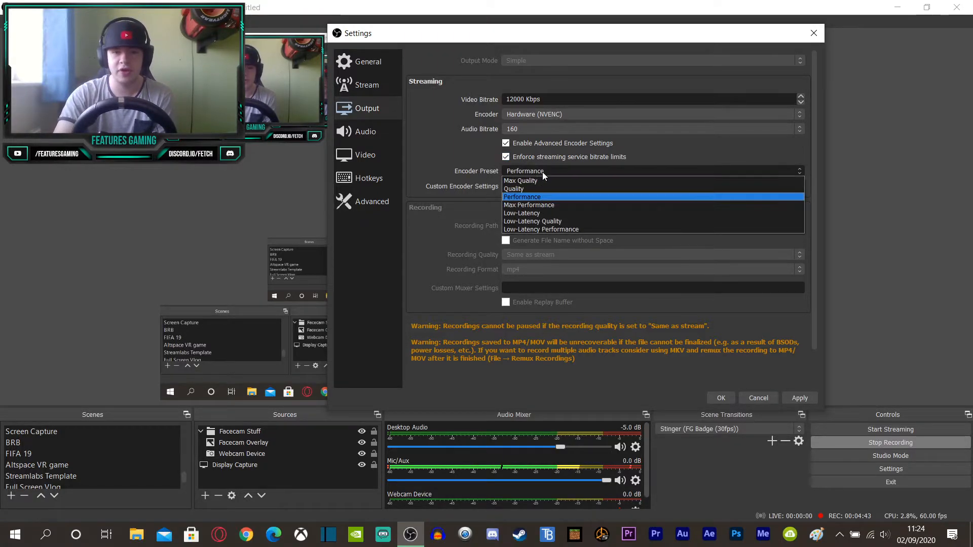
pyautogui.click(533, 198)
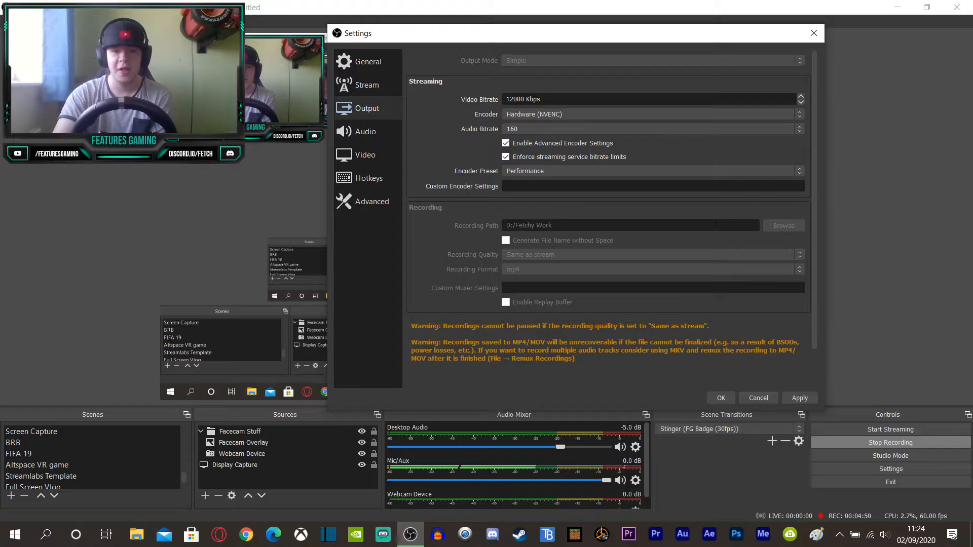
# Step: Turn the advanced encoder settings off and on again, keeping the Performance encoder preset
pyautogui.click(506, 144)
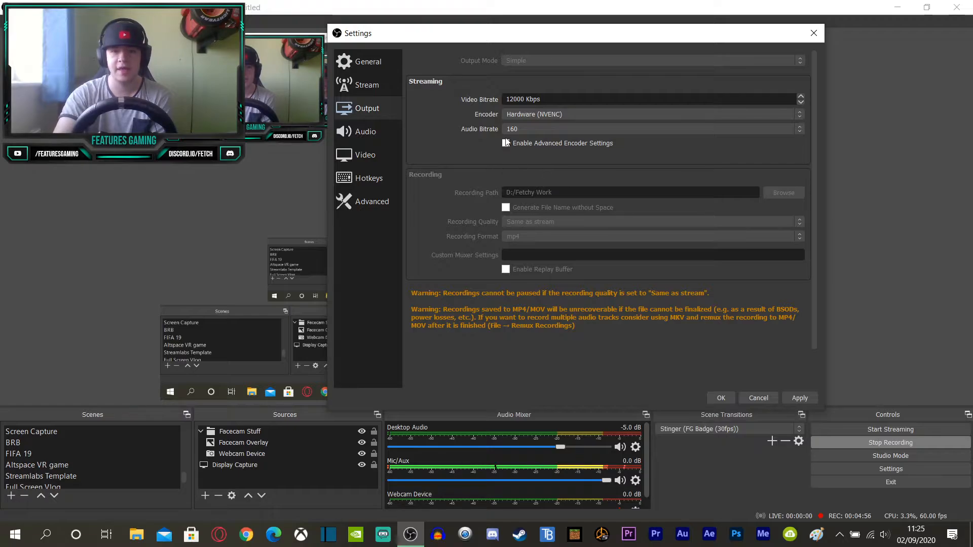
pyautogui.click(506, 143)
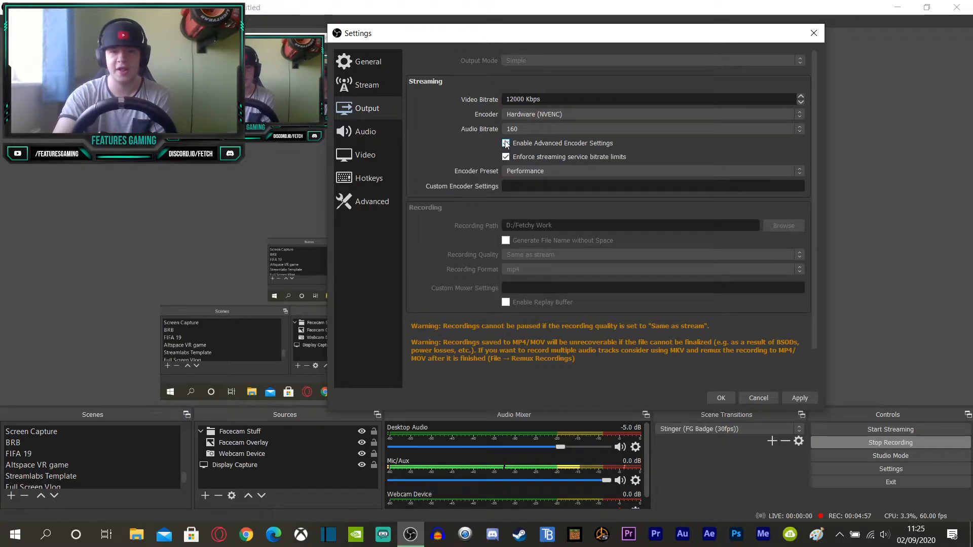
pyautogui.click(530, 175)
pyautogui.click(524, 198)
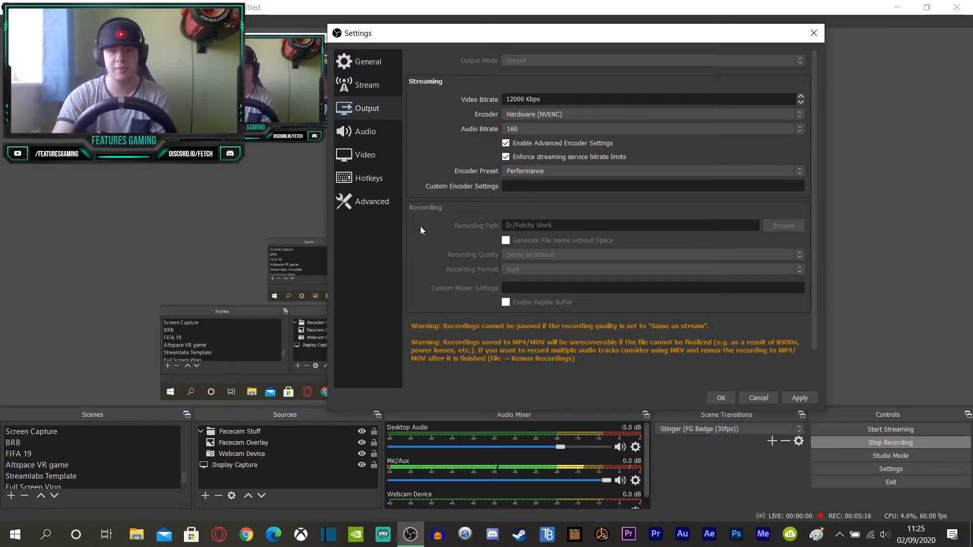
# Step: Examine the audio device settings, keeping Microphone (Realtek(R) Audio) as the Mic/Auxiliary Audio device
pyautogui.click(373, 158)
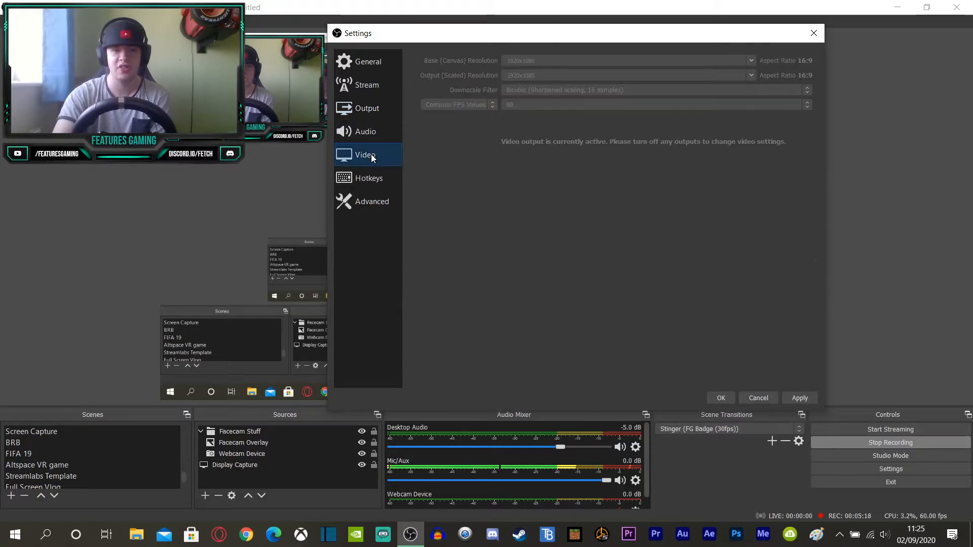
pyautogui.click(371, 112)
pyautogui.click(376, 138)
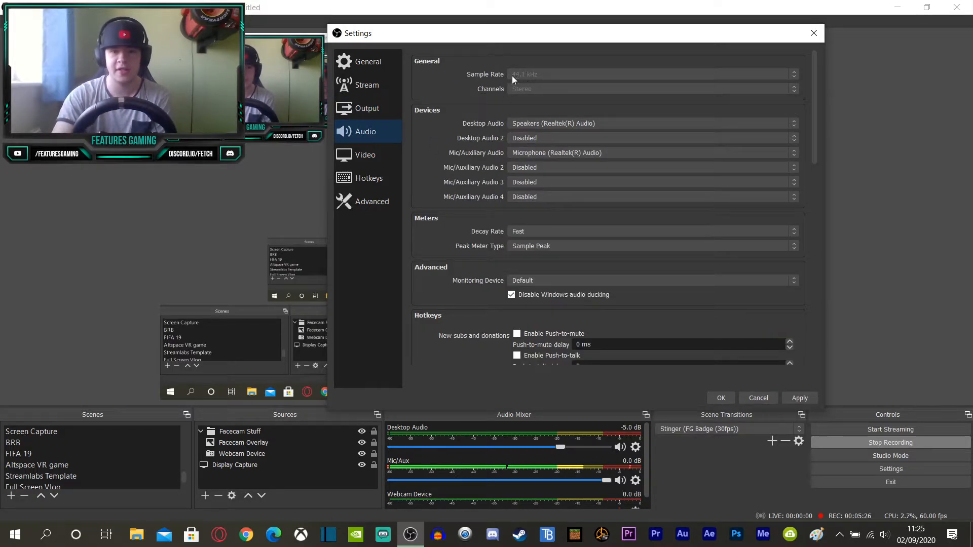
pyautogui.click(528, 154)
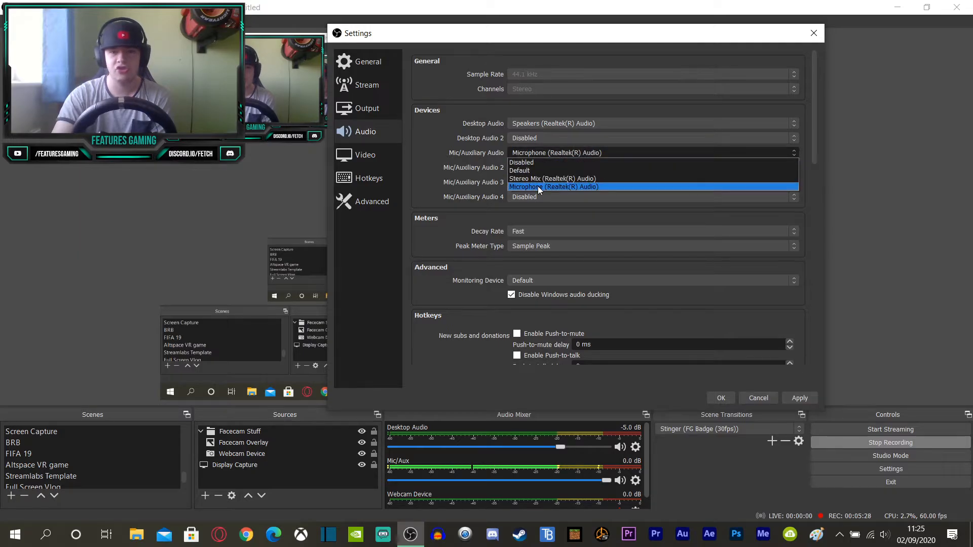
pyautogui.click(538, 187)
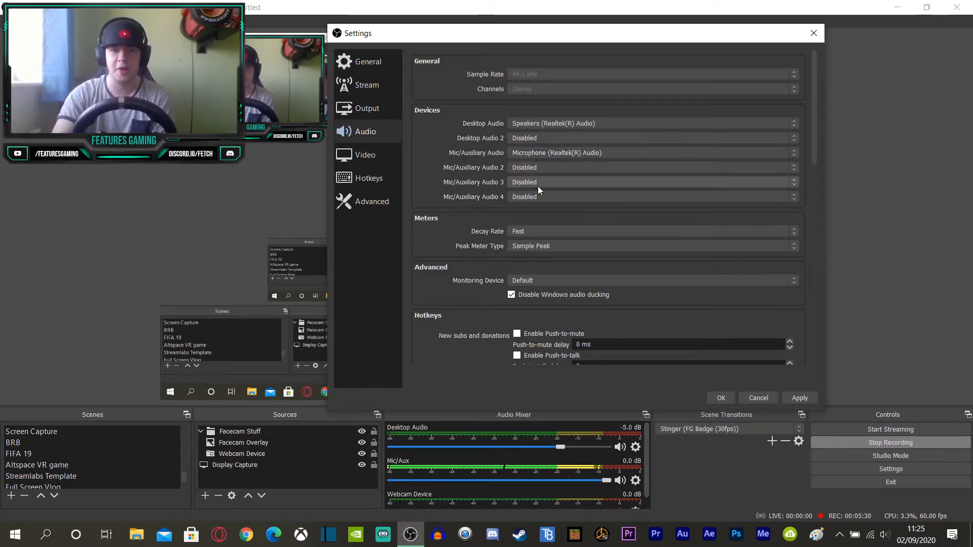
pyautogui.click(539, 152)
pyautogui.click(534, 151)
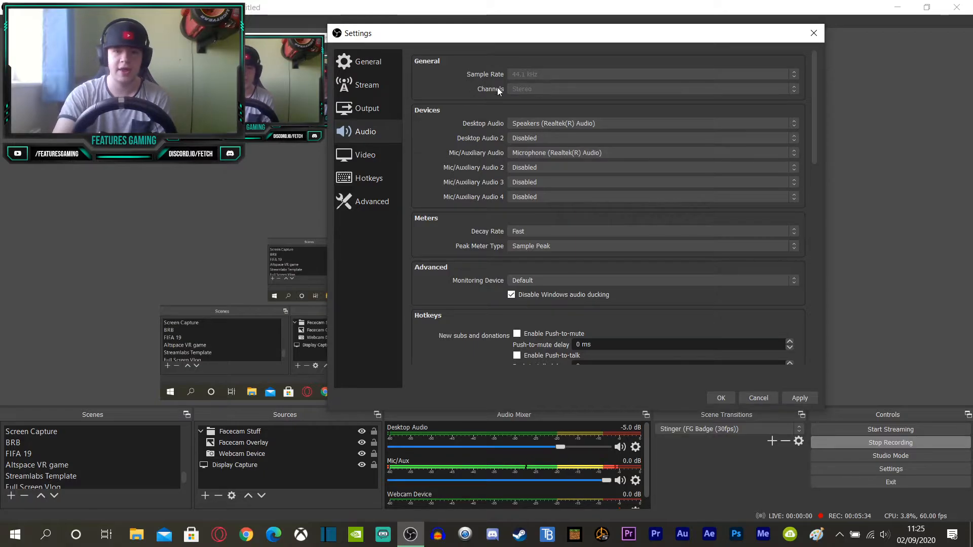
# Step: Try True Peak as the peak meter type, return to Sample Peak, and keep the decay rate at Fast
pyautogui.scroll(-2, 495, 145)
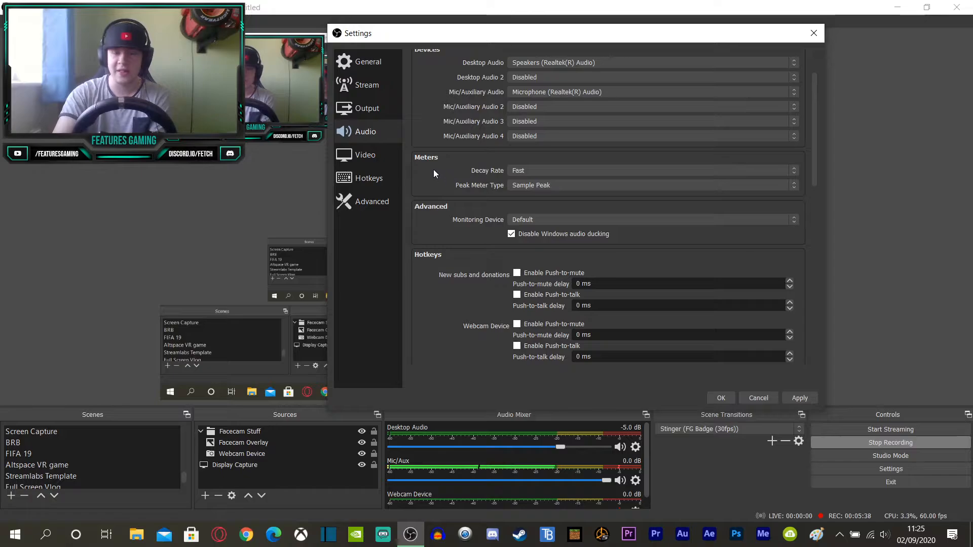
pyautogui.click(528, 183)
pyautogui.click(549, 199)
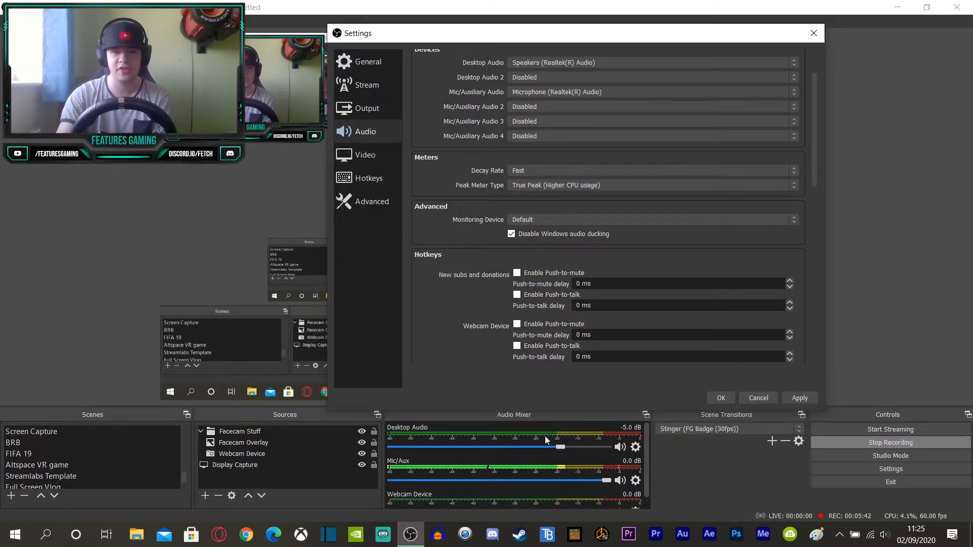
pyautogui.click(538, 186)
pyautogui.click(533, 200)
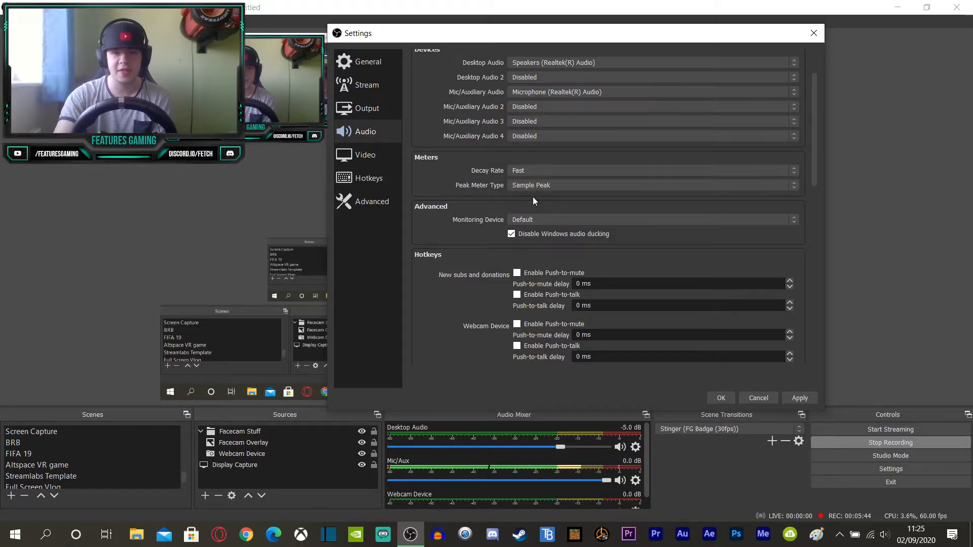
pyautogui.click(528, 172)
pyautogui.click(528, 179)
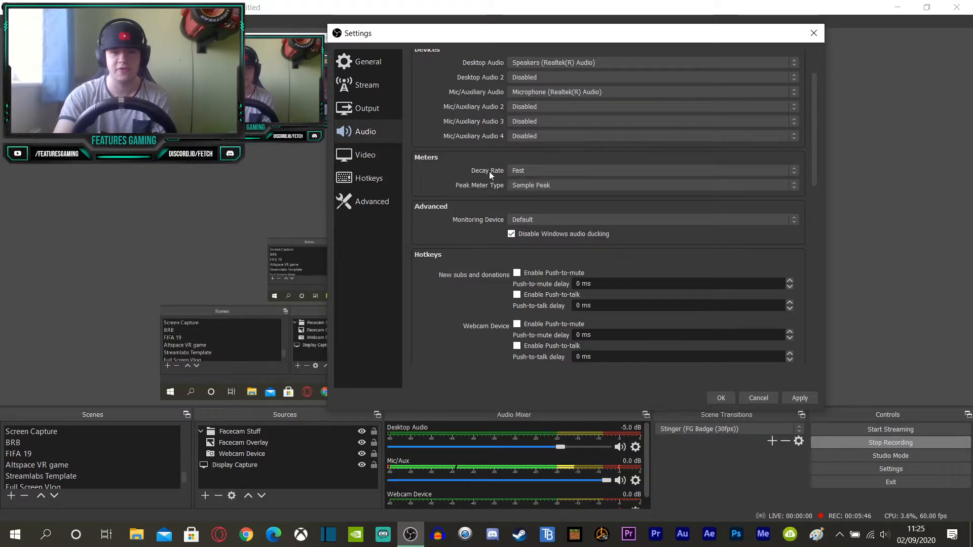
# Step: Review the push-to-mute and push-to-talk options for every audio source in the audio settings
pyautogui.scroll(-6, 461, 188)
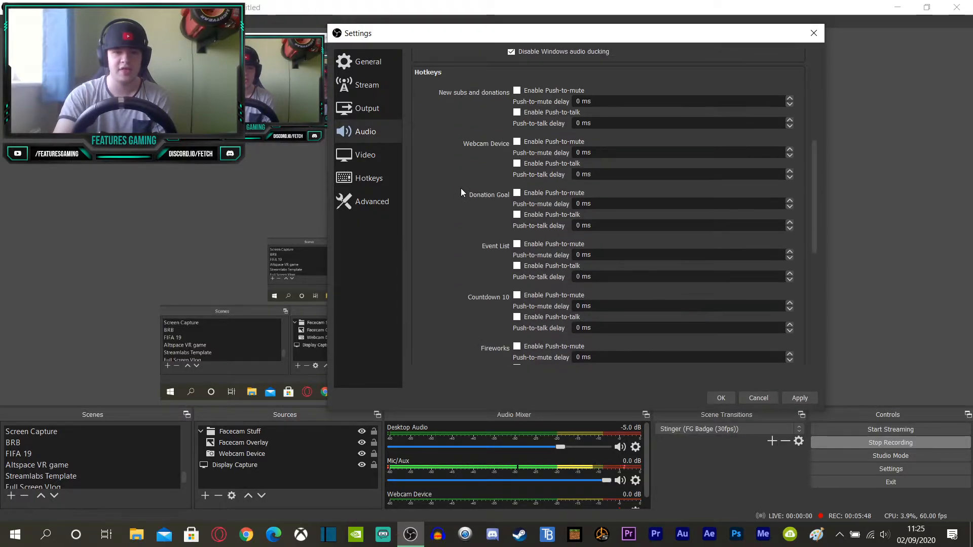
pyautogui.scroll(3, 461, 188)
pyautogui.scroll(-6, 461, 187)
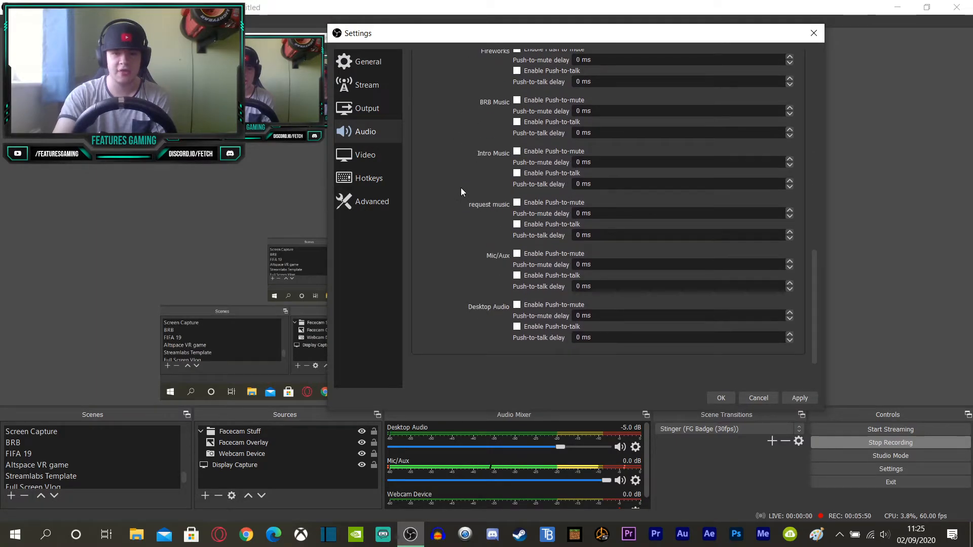
pyautogui.scroll(9, 460, 188)
# Step: Review the video resolution and FPS settings and look through the full list of hotkeys
pyautogui.click(389, 154)
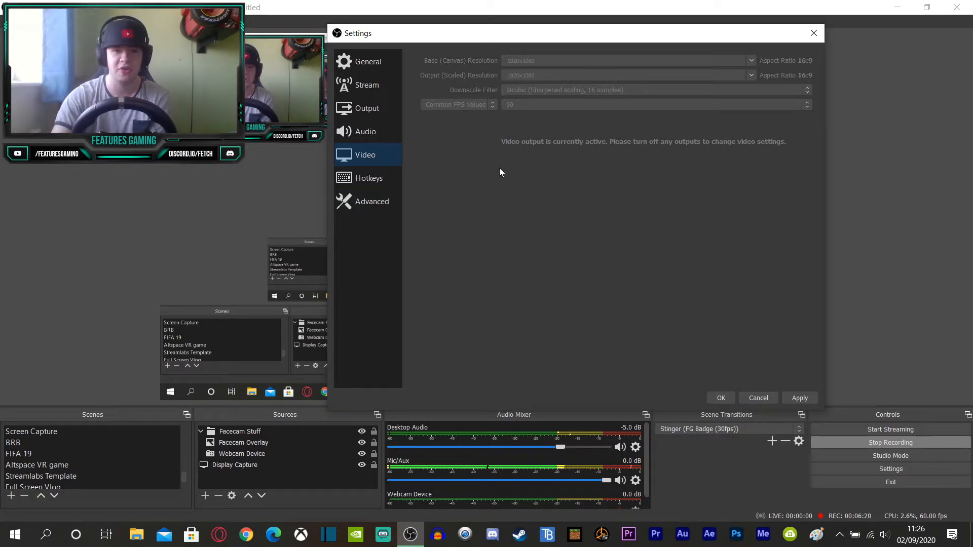
pyautogui.click(372, 179)
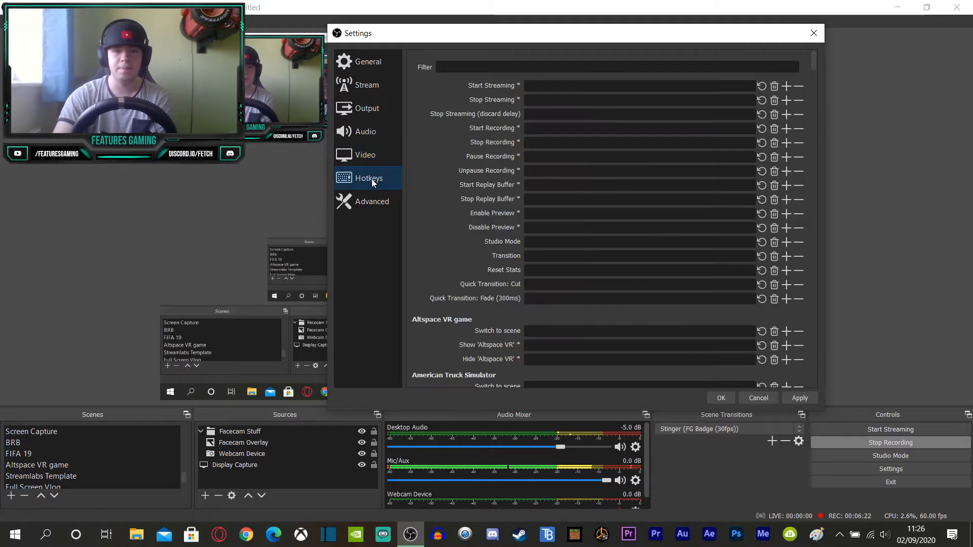
pyautogui.scroll(-20, 465, 97)
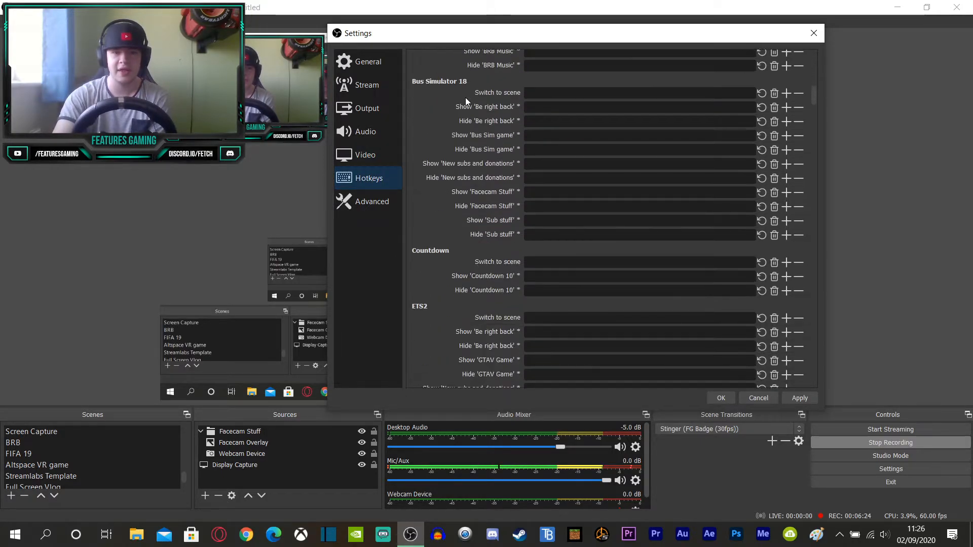
pyautogui.scroll(-15, 465, 97)
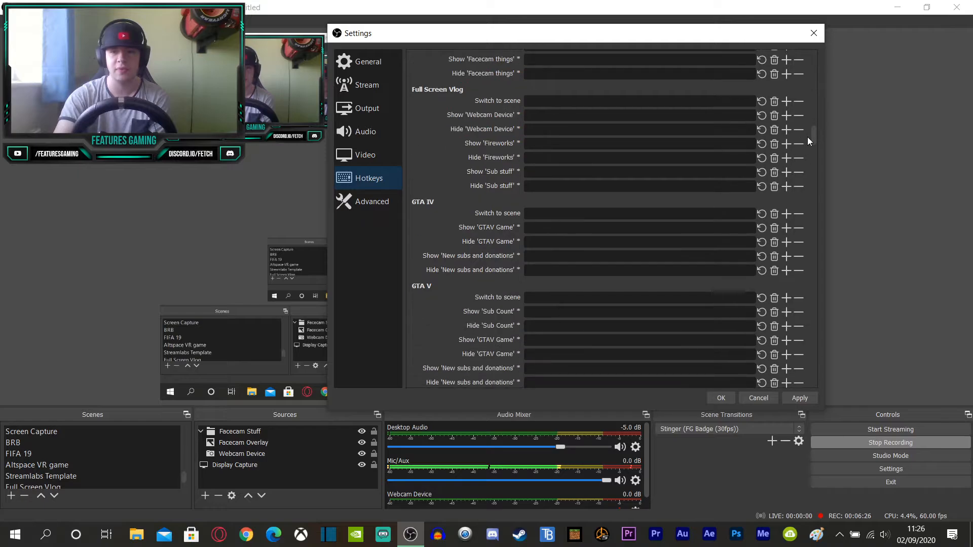
pyautogui.moveTo(811, 136); pyautogui.dragTo(817, 421)
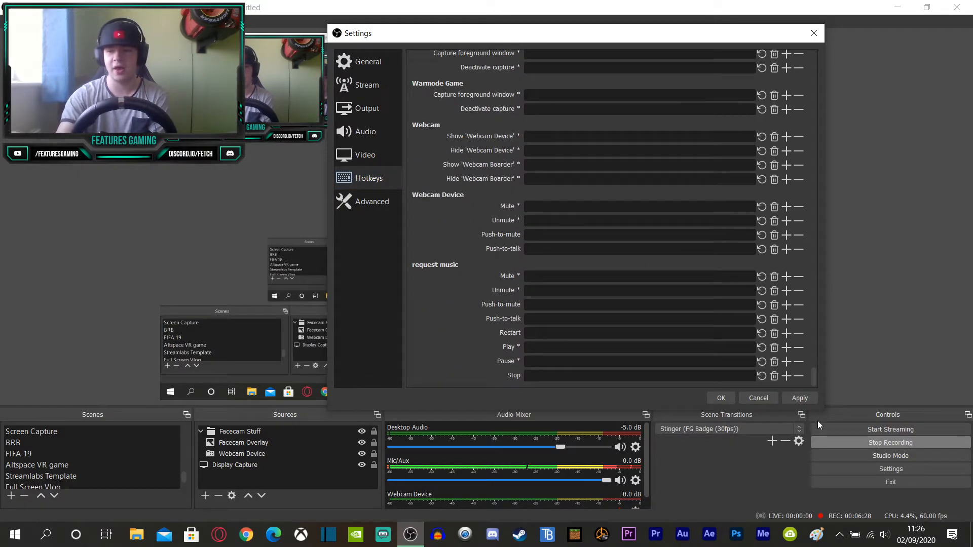
# Step: Review the advanced settings from process priority down to hotkey focus behavior, and return to the hotkeys
pyautogui.click(373, 201)
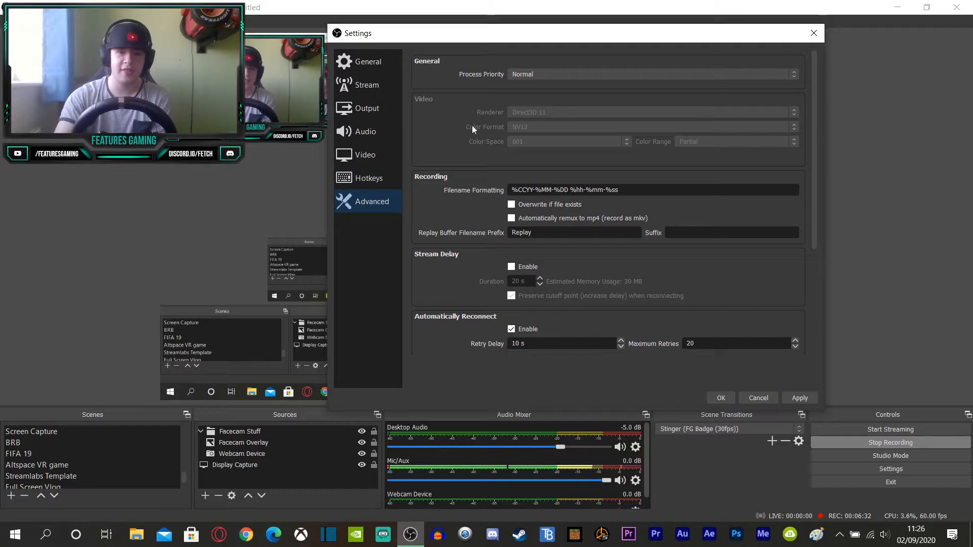
pyautogui.scroll(-5, 452, 108)
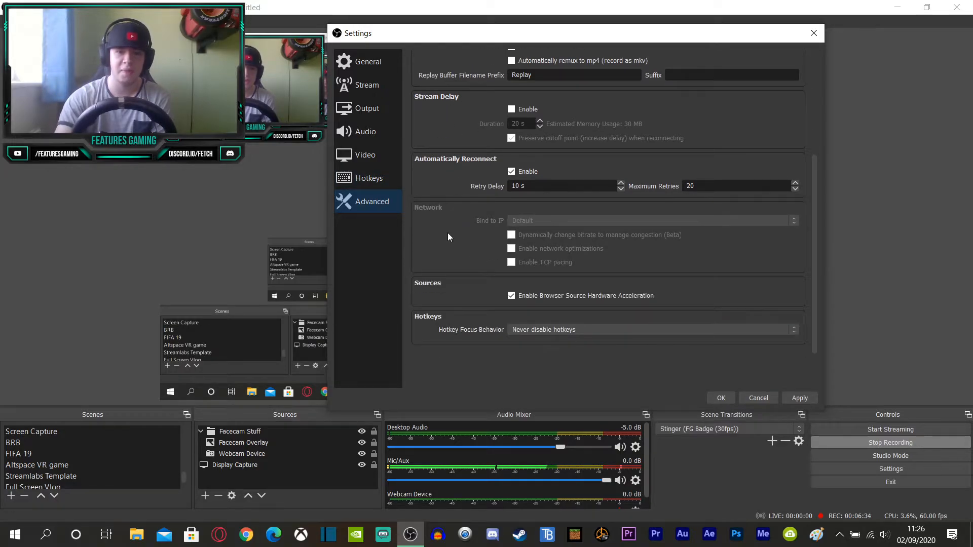
pyautogui.scroll(5, 448, 237)
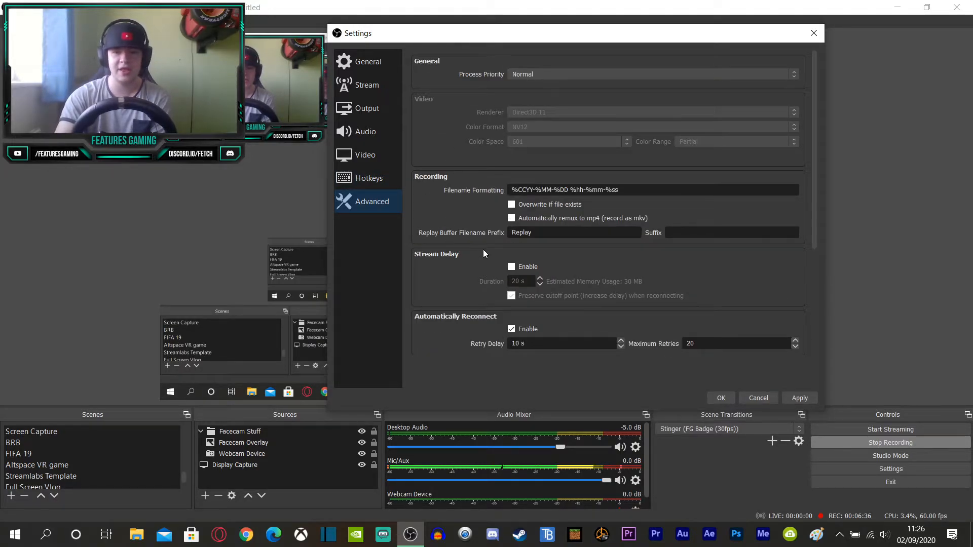
pyautogui.click(373, 175)
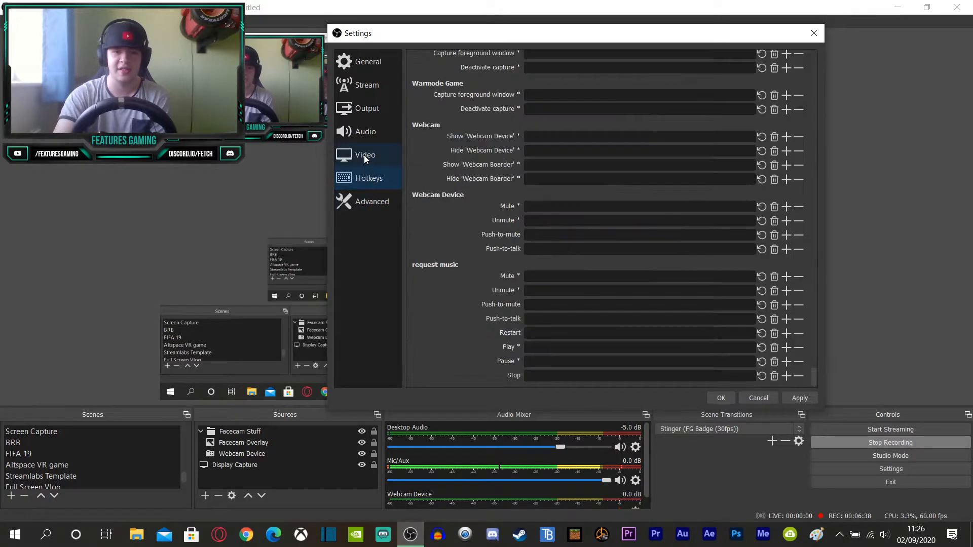
# Step: Go back through the video, audio, output and stream settings and review the general settings from source snapping upward
pyautogui.click(364, 155)
pyautogui.click(364, 135)
pyautogui.click(365, 114)
pyautogui.click(366, 87)
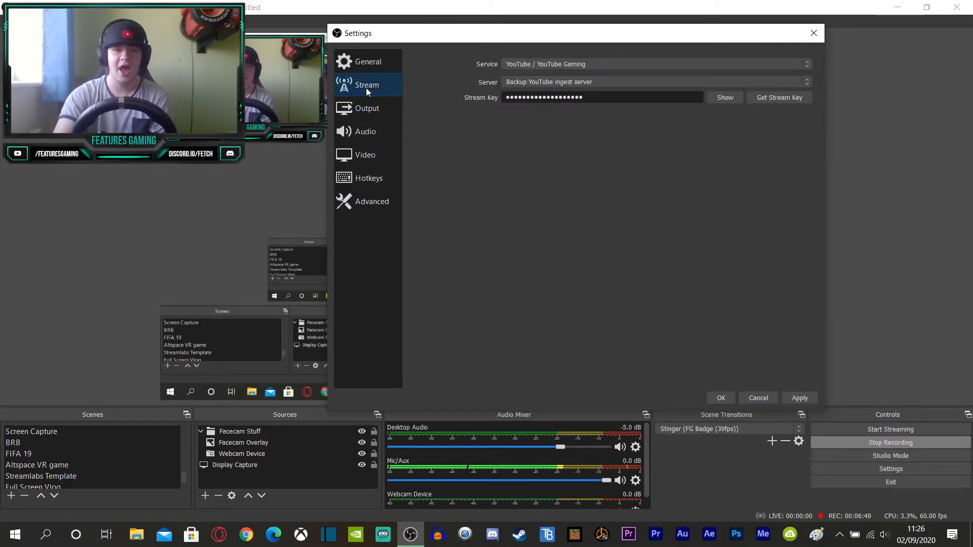
pyautogui.click(366, 64)
pyautogui.scroll(5, 474, 202)
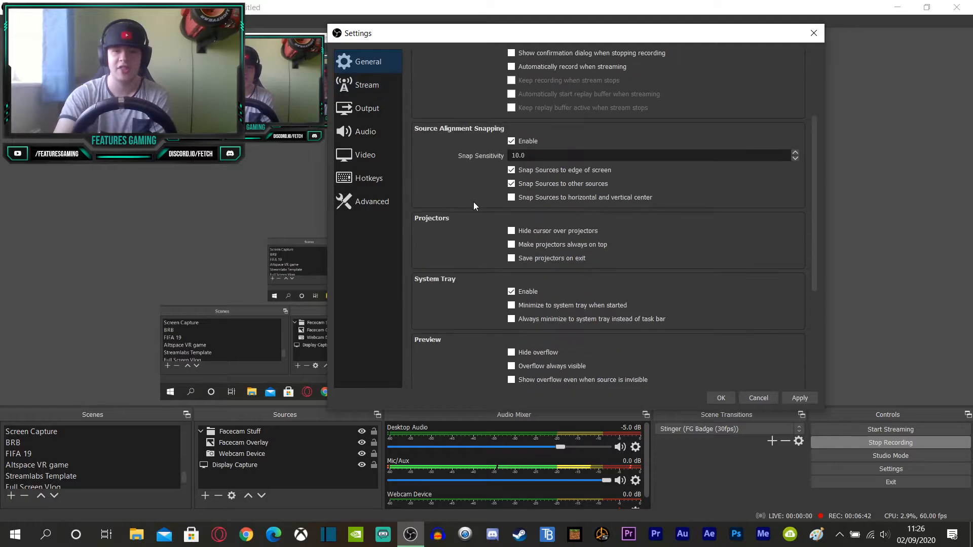
pyautogui.scroll(5, 473, 202)
# Step: Compare the output settings for bitrate, encoder and preset with the resolution and FPS values in the video settings
pyautogui.click(385, 115)
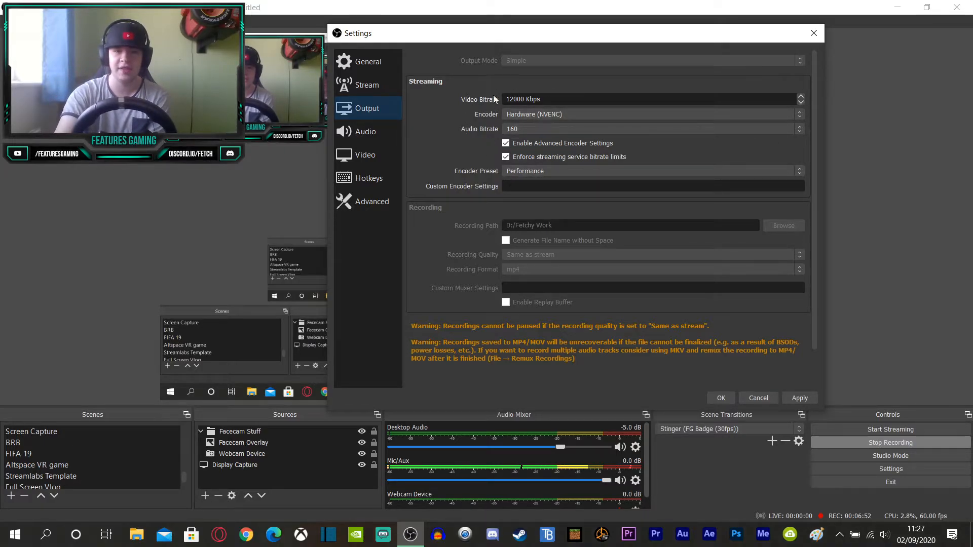
pyautogui.click(365, 155)
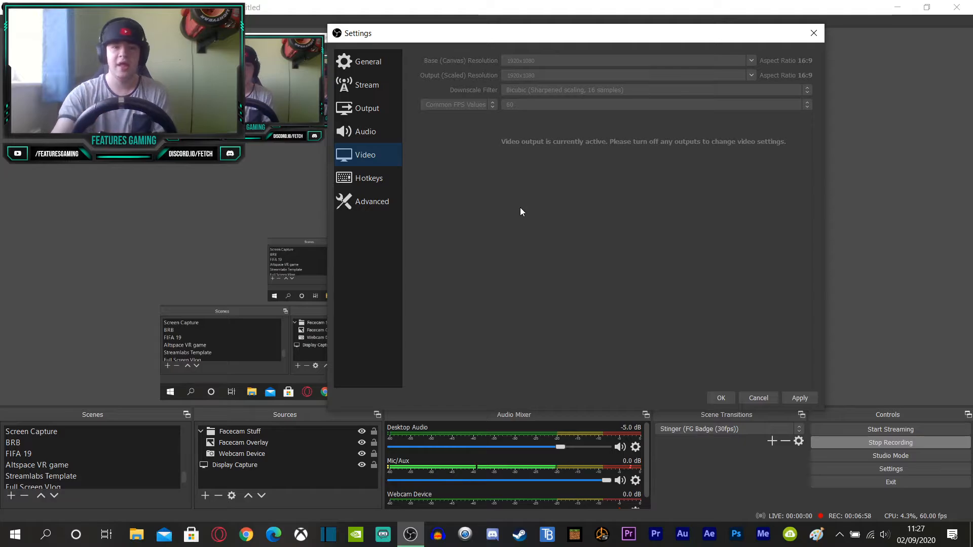
pyautogui.click(375, 112)
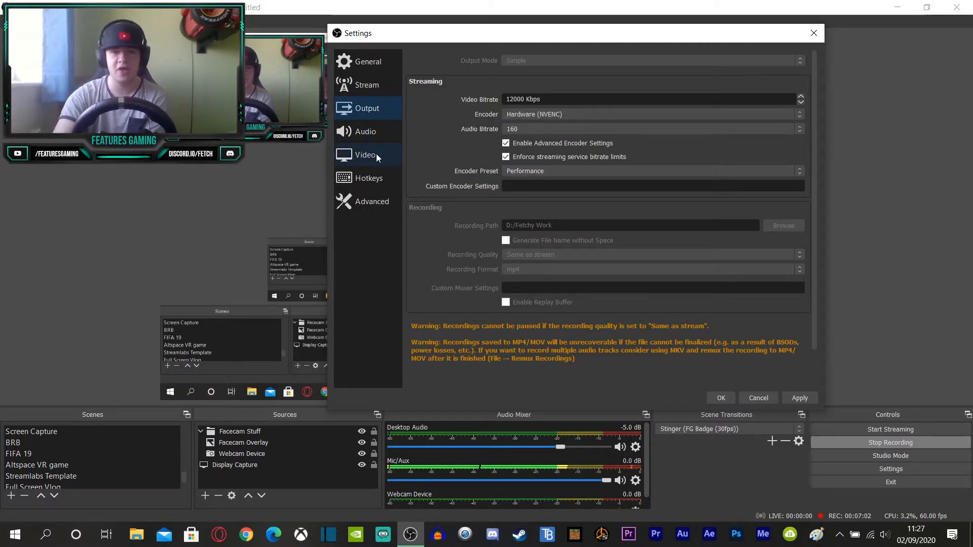
pyautogui.click(368, 115)
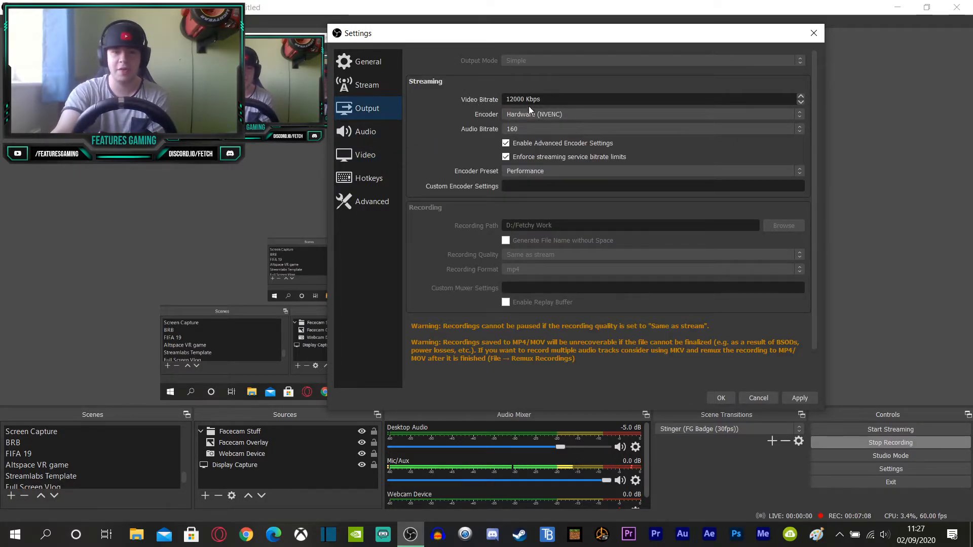
pyautogui.click(370, 157)
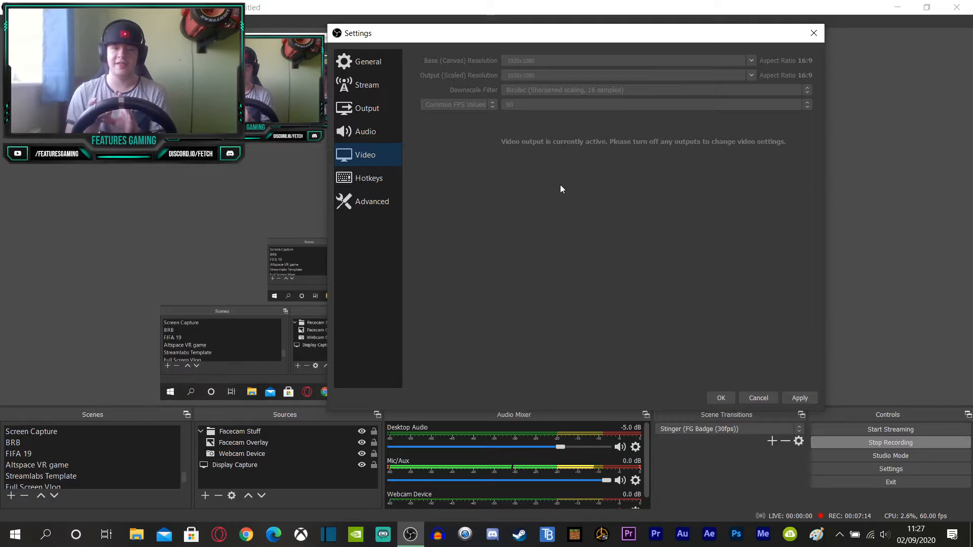
pyautogui.click(366, 114)
pyautogui.click(379, 155)
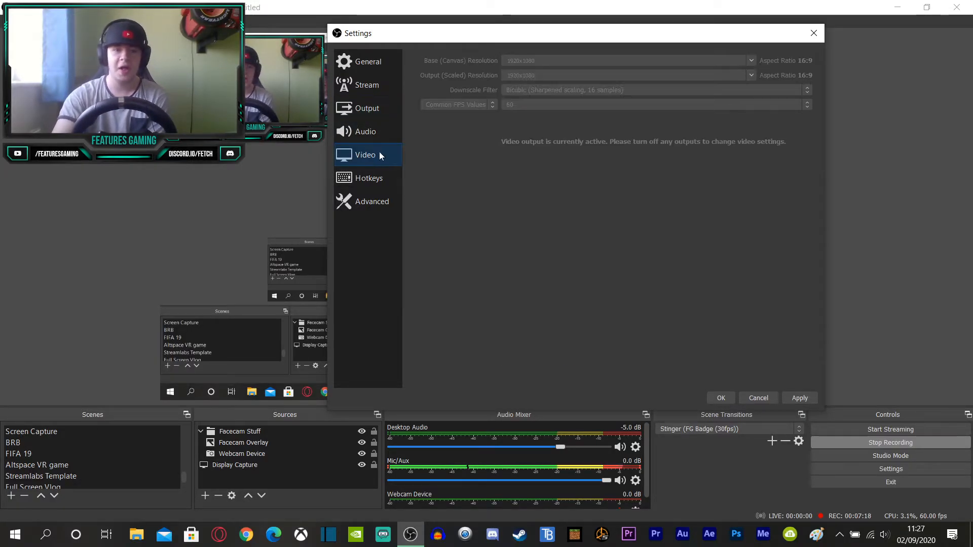
pyautogui.click(373, 111)
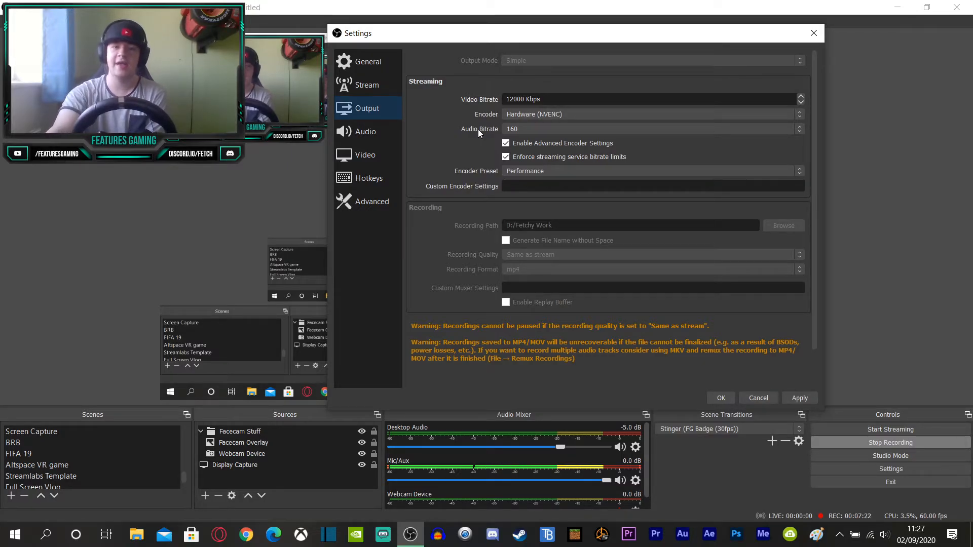
pyautogui.click(371, 160)
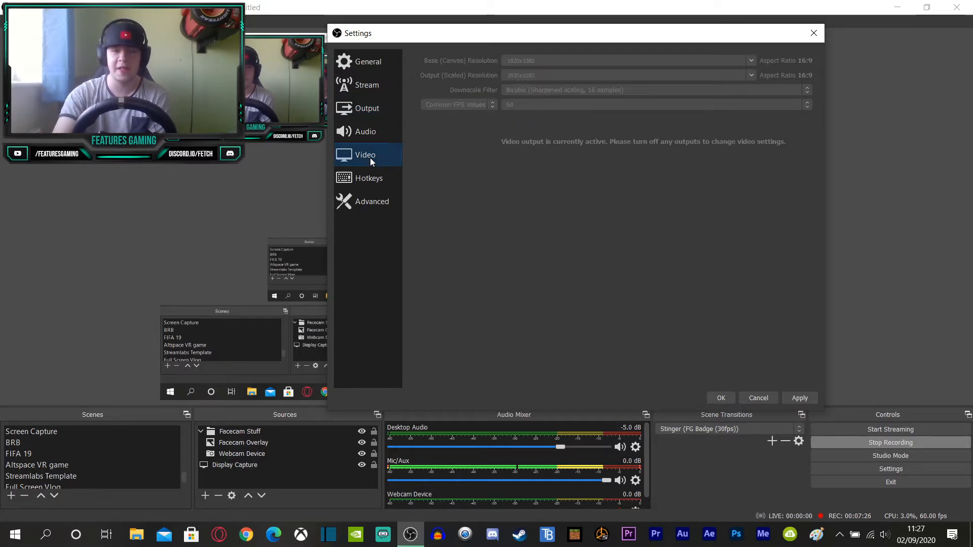
pyautogui.click(379, 114)
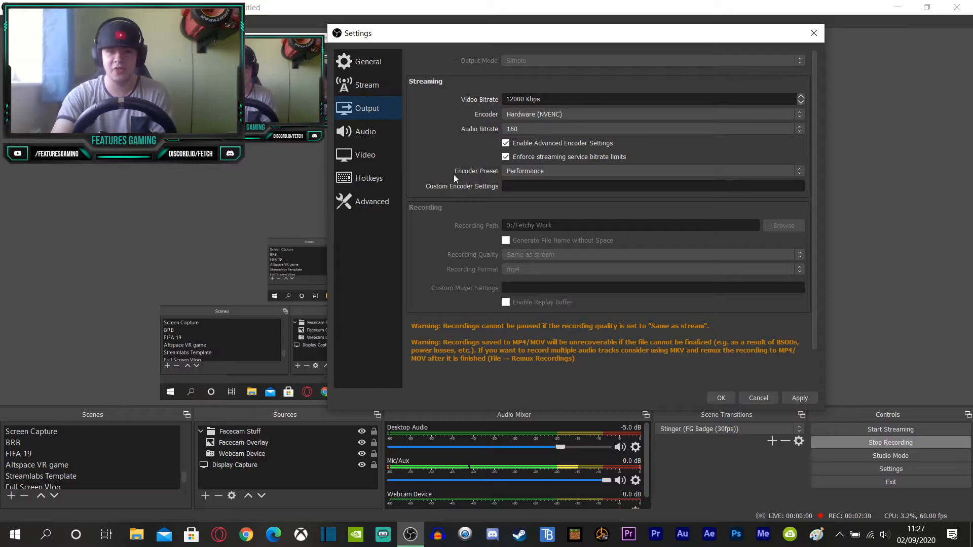
pyautogui.click(362, 157)
pyautogui.click(367, 109)
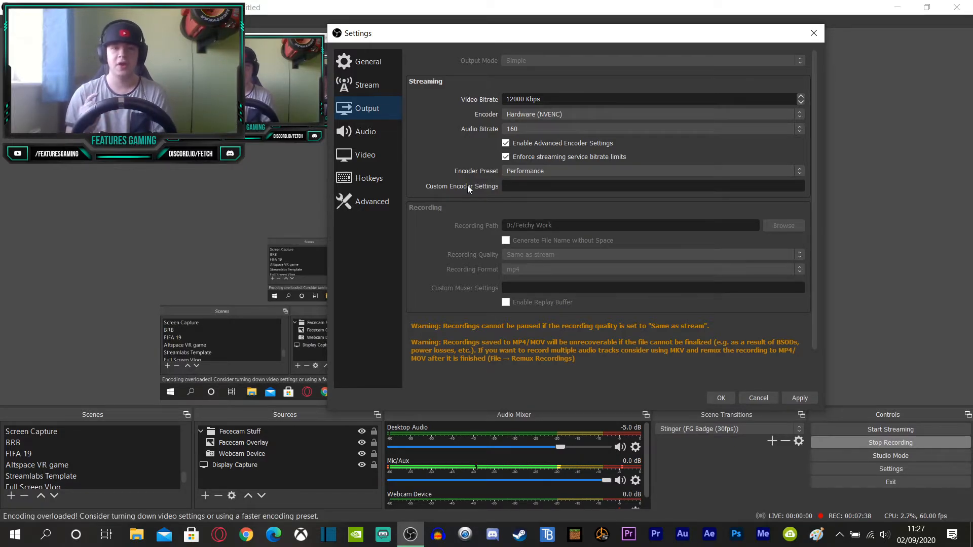
pyautogui.click(370, 155)
pyautogui.click(370, 119)
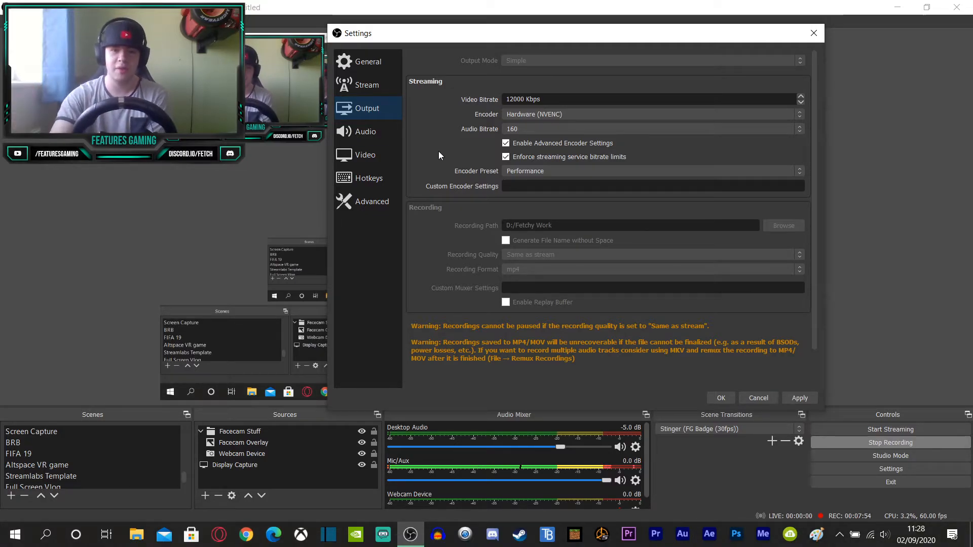
# Step: Review the audio device and meter settings, and close the settings without saving changes
pyautogui.click(379, 136)
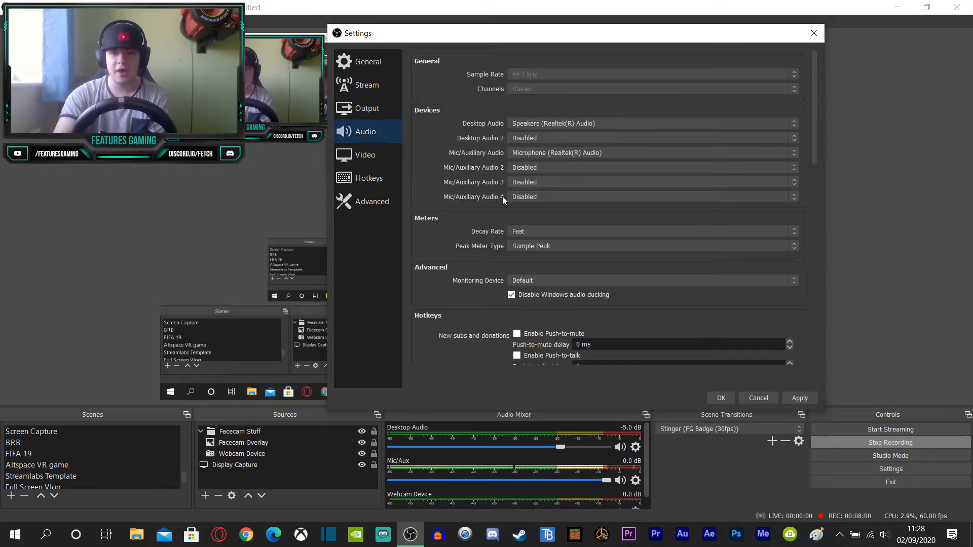
pyautogui.click(759, 398)
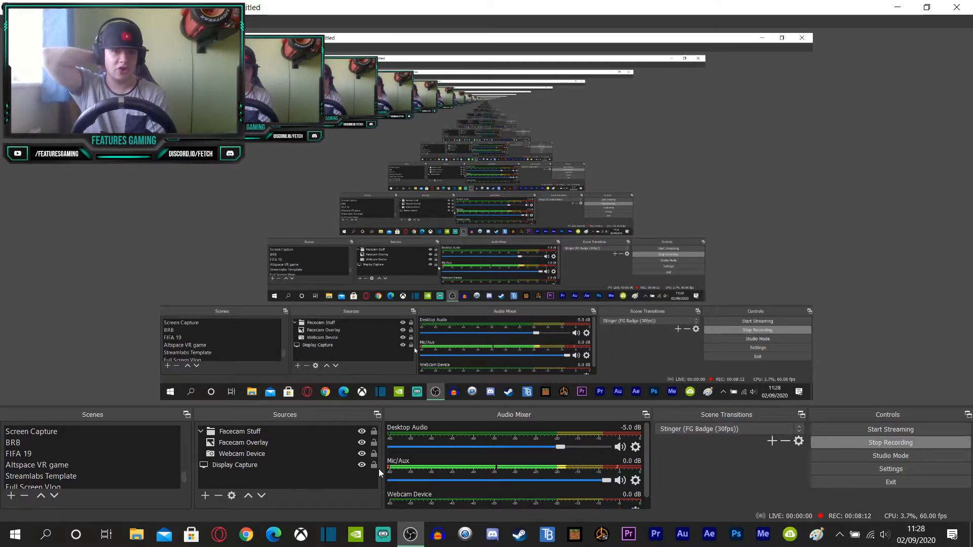
# Step: Show the source creation dialogs for Audio Input Capture and Audio Output Capture, cancelling each without adding a source
pyautogui.click(205, 495)
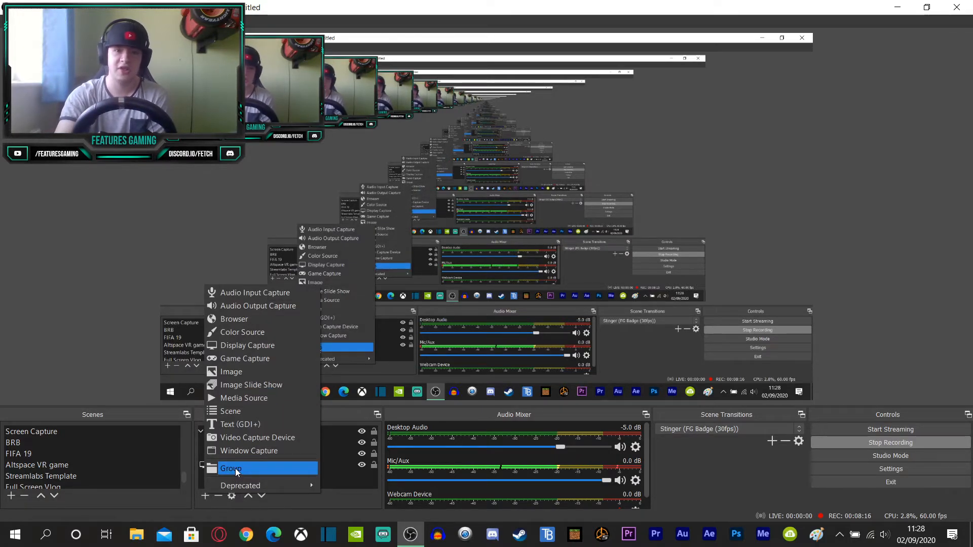
pyautogui.click(241, 292)
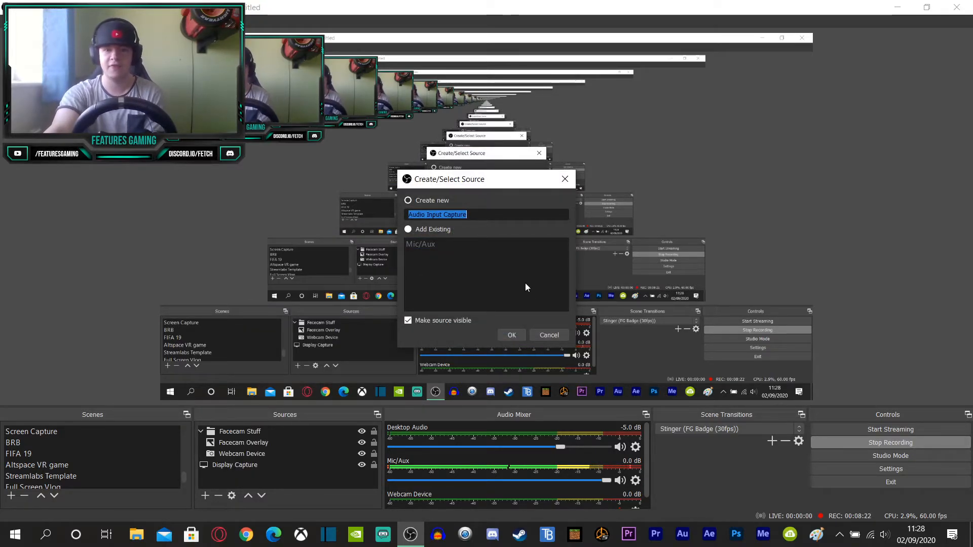
pyautogui.click(545, 335)
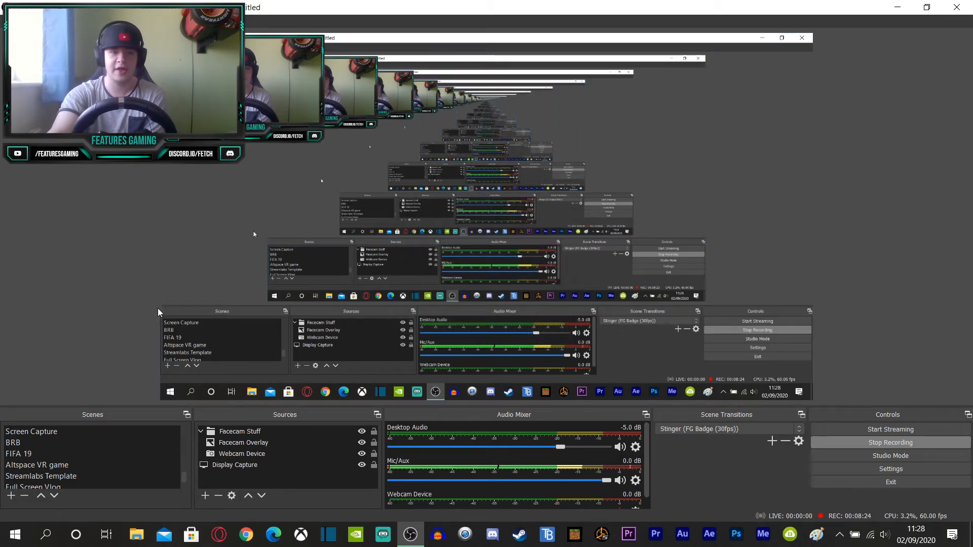
pyautogui.click(222, 444)
pyautogui.click(205, 495)
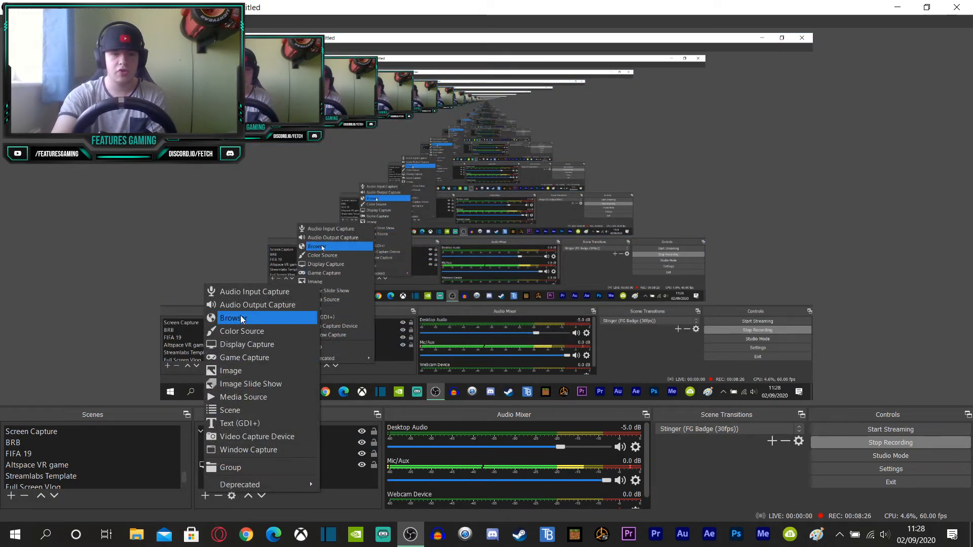
pyautogui.click(240, 306)
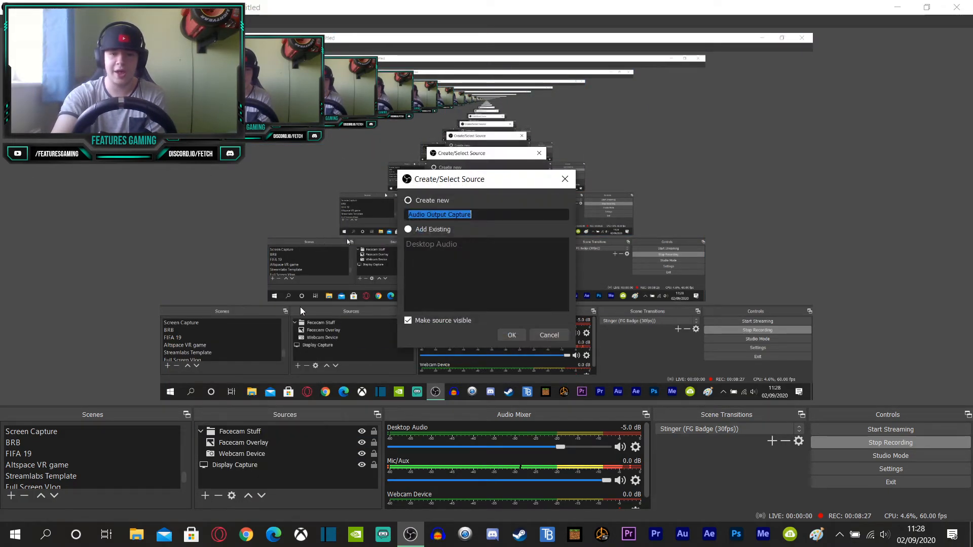
pyautogui.click(540, 333)
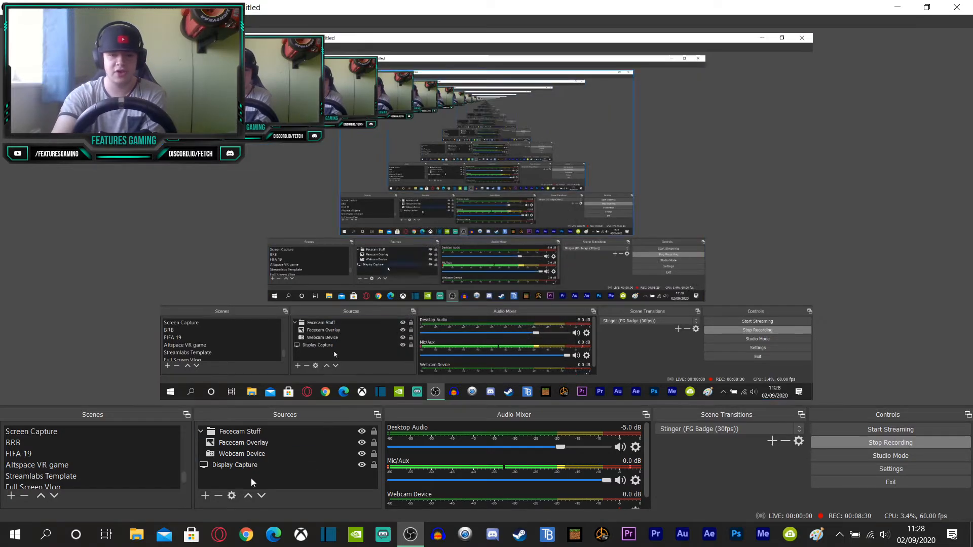
# Step: Look through the existing Browser sources New subs and donations, Event List and Donation Goal without adding any
pyautogui.click(205, 496)
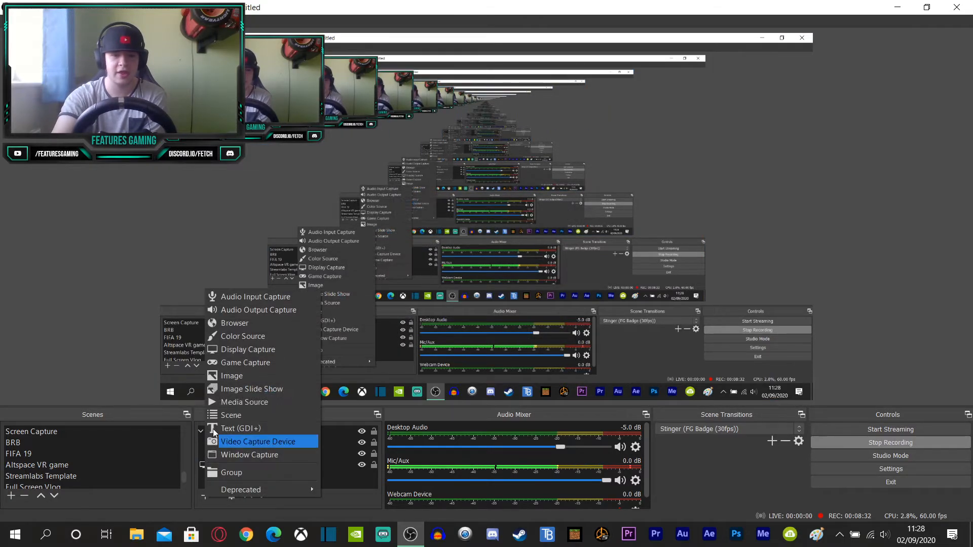
pyautogui.click(253, 323)
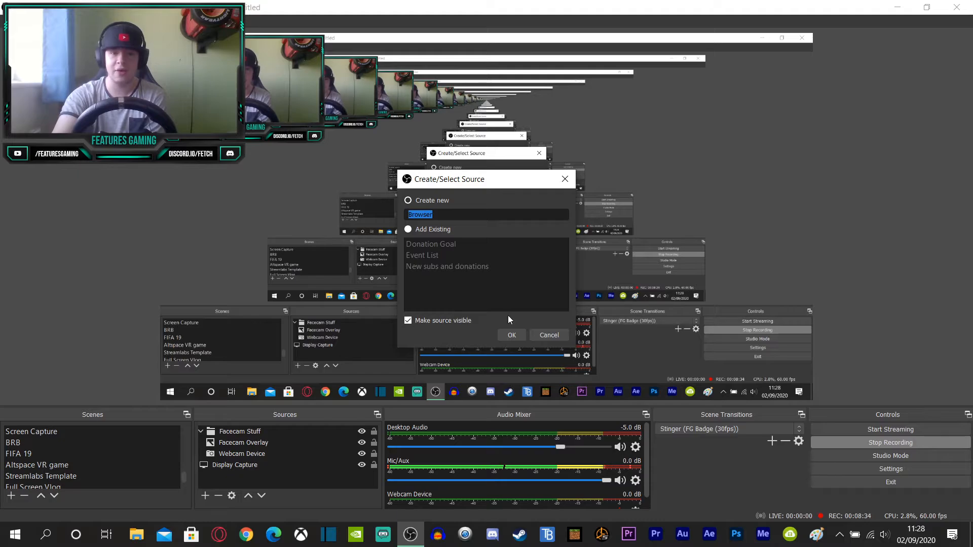
pyautogui.click(429, 229)
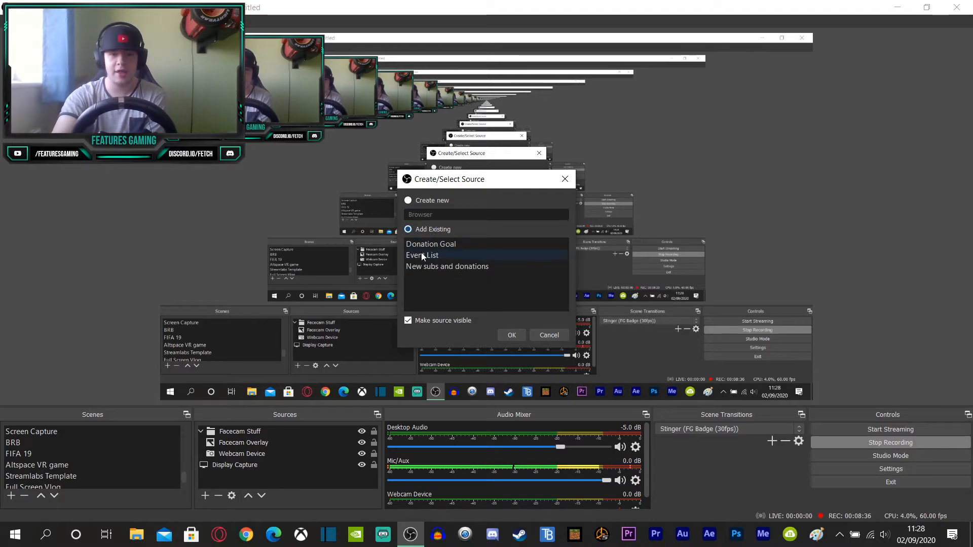
pyautogui.click(452, 270)
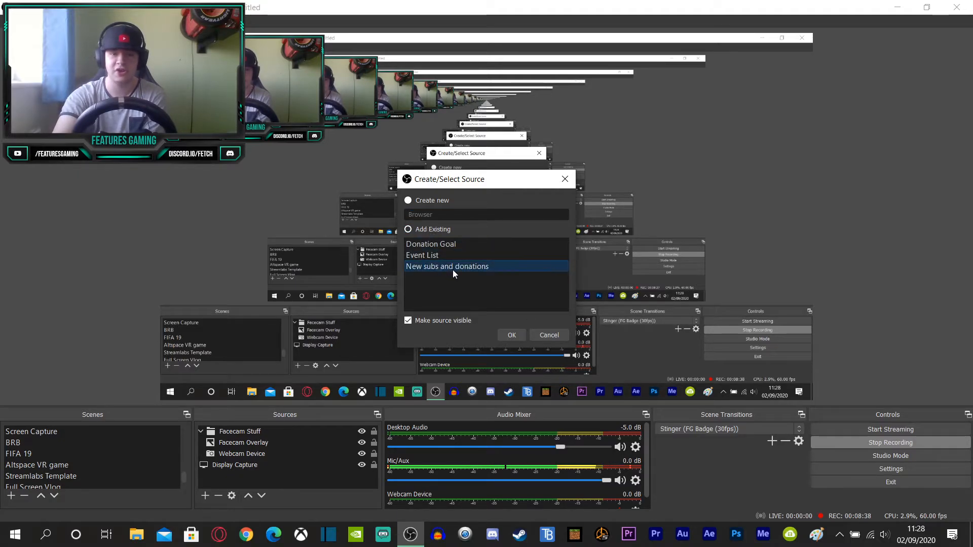
pyautogui.click(446, 257)
pyautogui.click(450, 247)
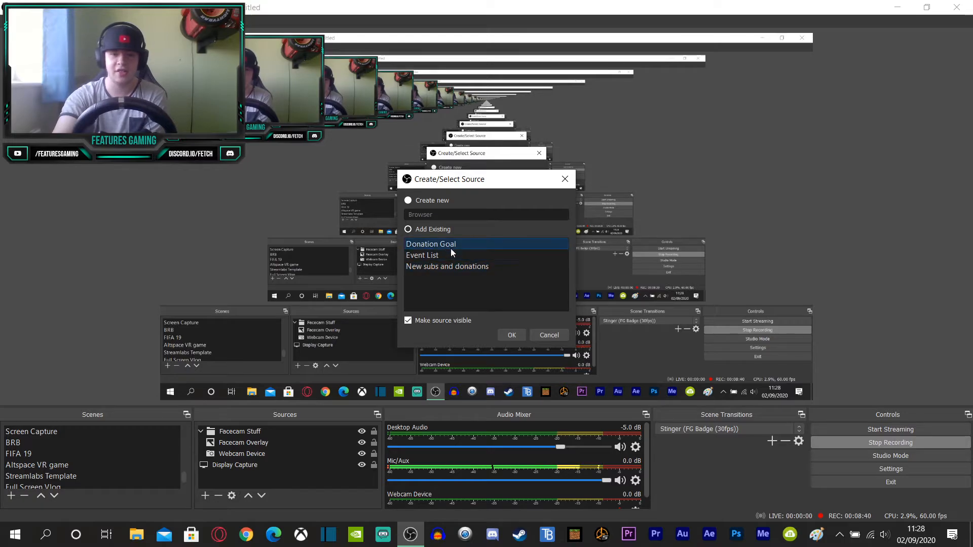
pyautogui.click(539, 336)
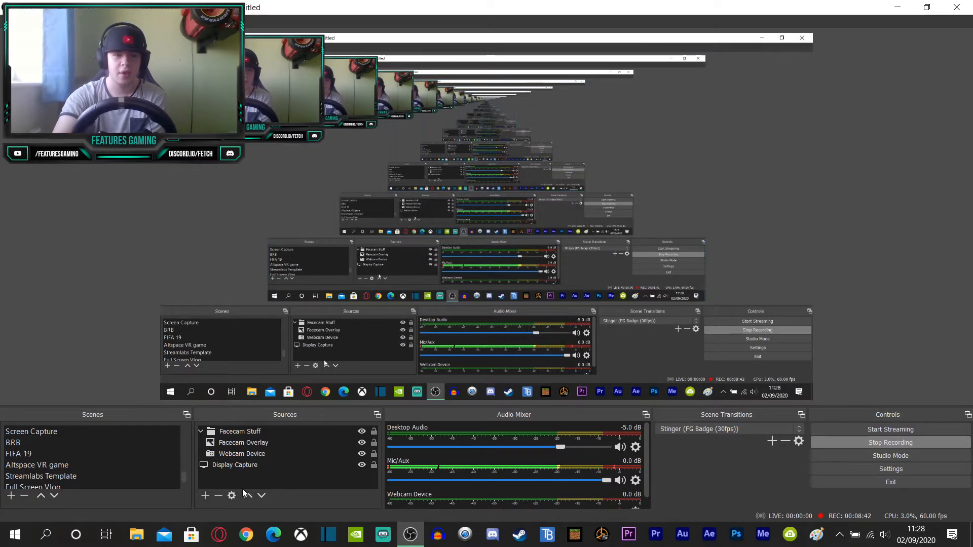
# Step: Show the source creation dialogs for Color Source and Display Capture, cancelling each without adding a source
pyautogui.click(205, 495)
pyautogui.click(254, 340)
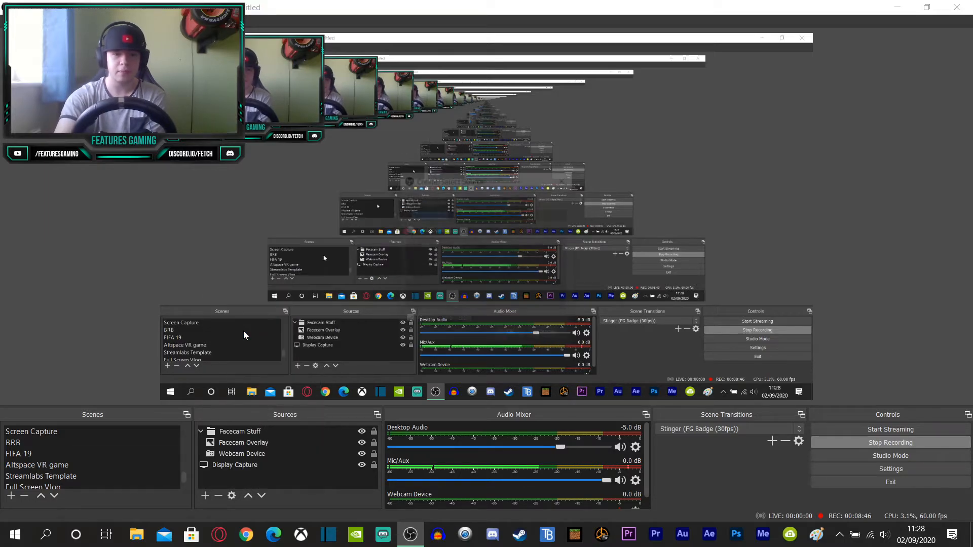
pyautogui.click(549, 335)
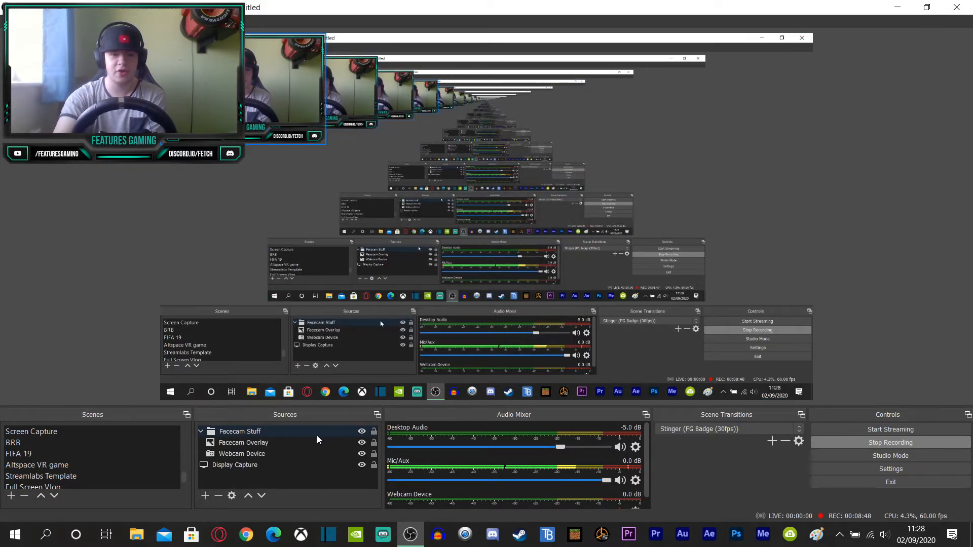
pyautogui.click(203, 497)
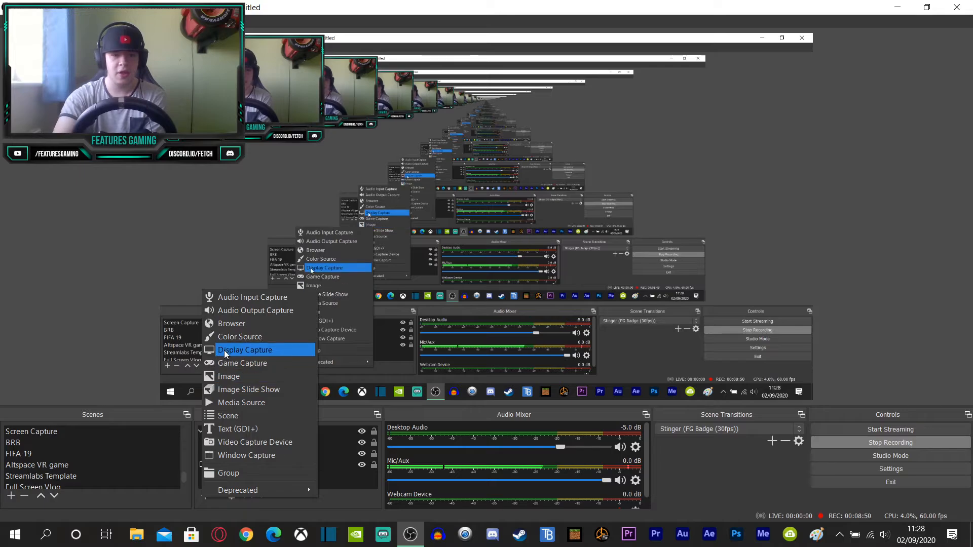
pyautogui.click(245, 349)
pyautogui.click(547, 335)
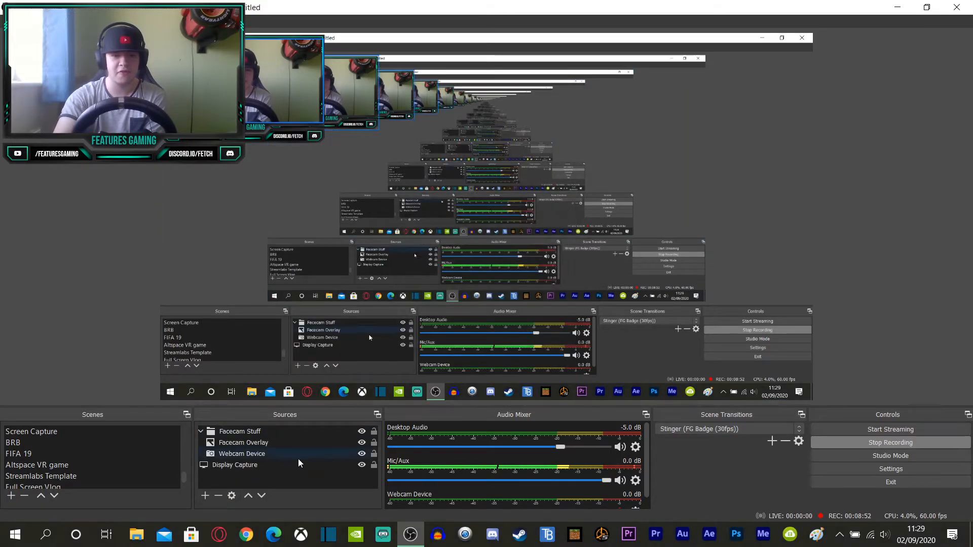
# Step: Show the source creation dialog for Game Capture and cancel it without adding a source
pyautogui.click(205, 496)
pyautogui.click(249, 363)
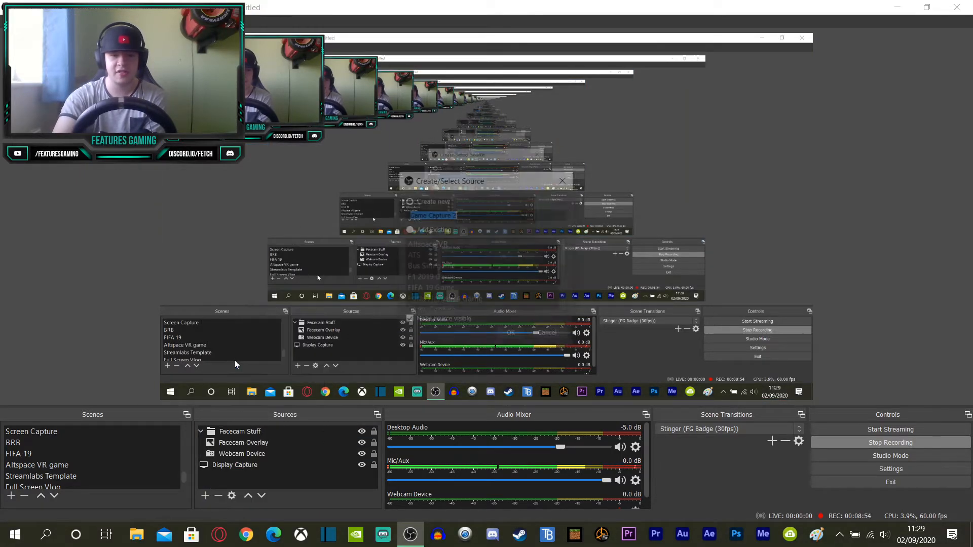
pyautogui.click(543, 335)
# Step: Look through the game scenes in the scene list, such as GTA V and Sims 4, and return to the Test scene
pyautogui.scroll(3, 38, 477)
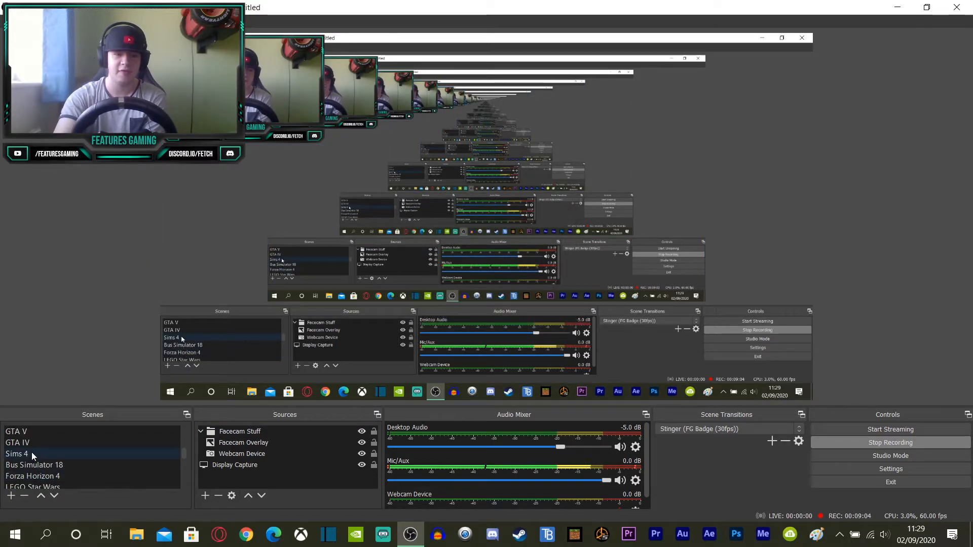
pyautogui.scroll(3, 31, 452)
pyautogui.click(31, 452)
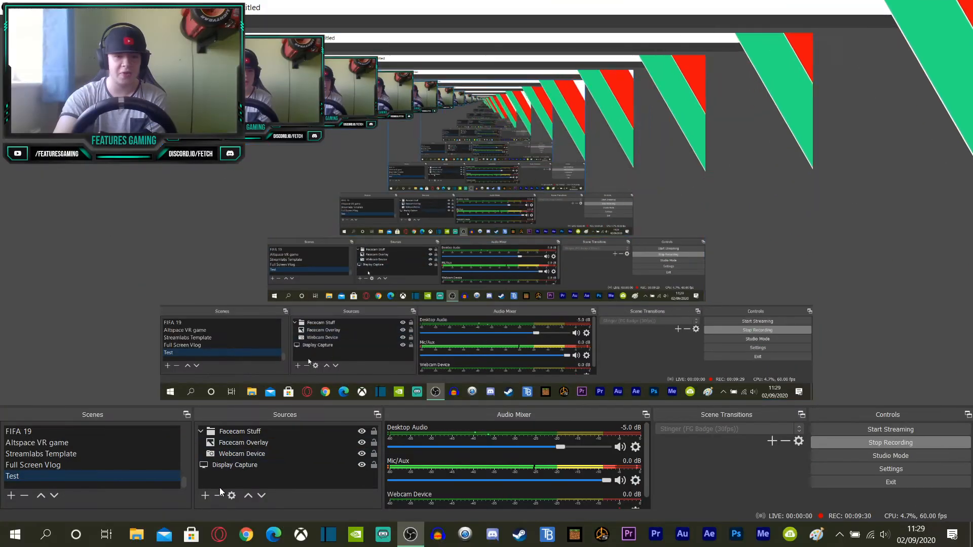
# Step: Show the source creation dialog for Image and cancel it without adding a source
pyautogui.click(204, 496)
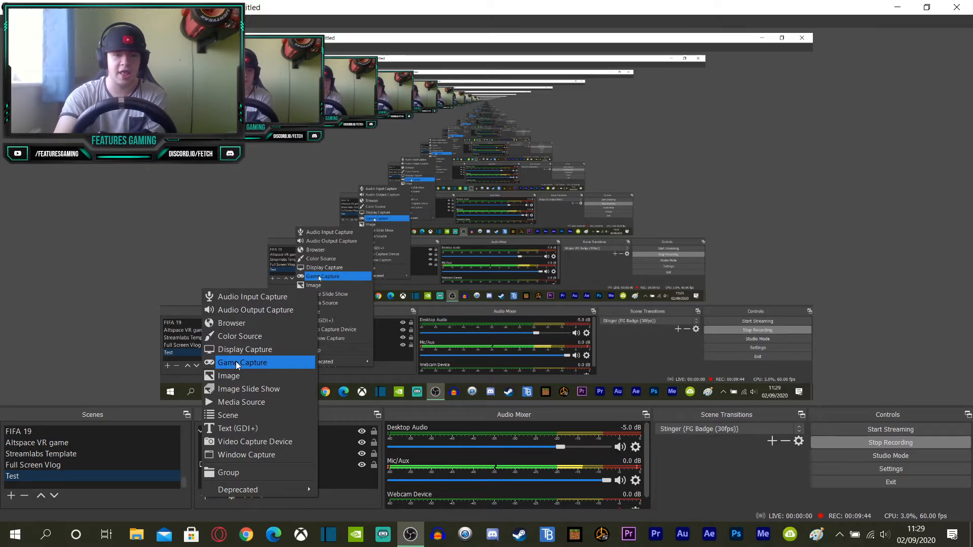
pyautogui.click(240, 374)
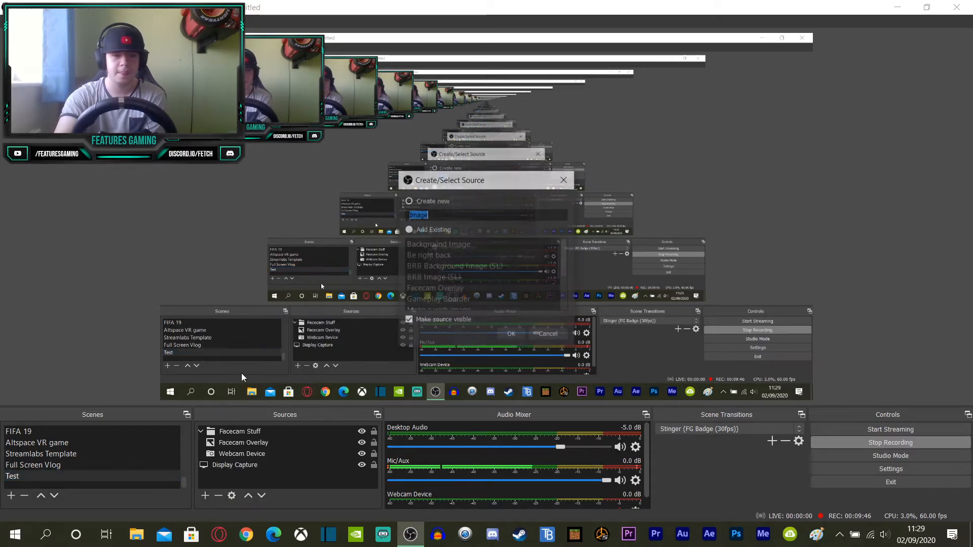
pyautogui.click(550, 335)
# Step: Review the image file properties of the Facecam Overlay source, close them without changes and clear the selection
pyautogui.doubleClick(272, 444)
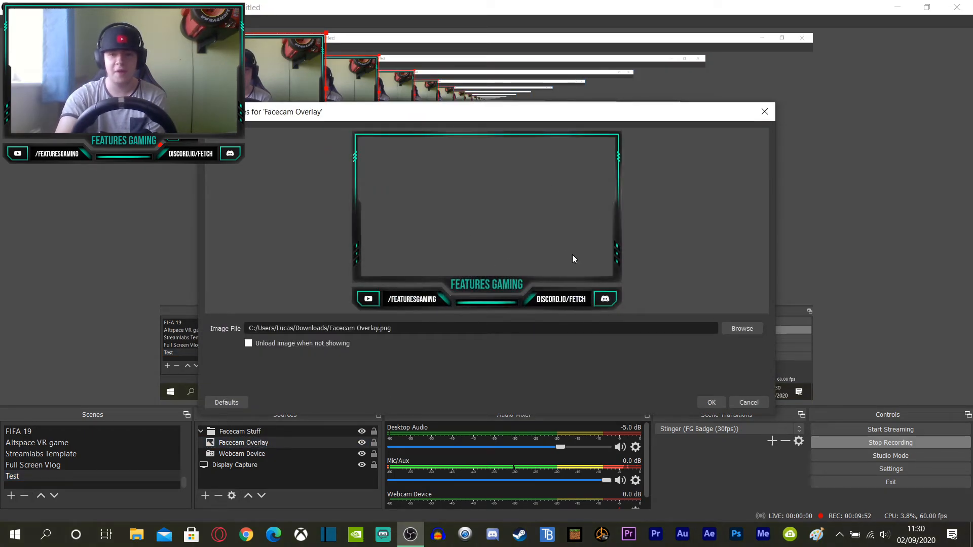
pyautogui.click(751, 402)
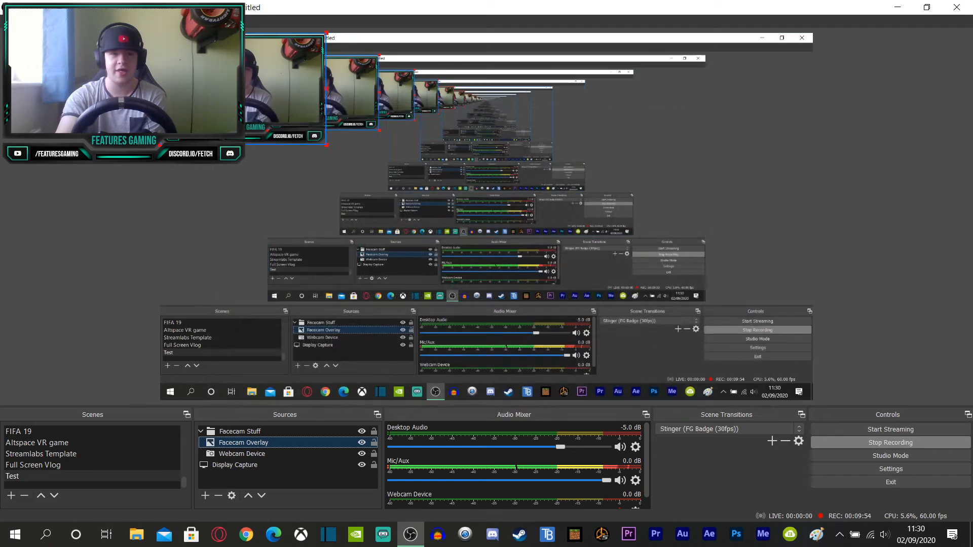
pyautogui.click(122, 170)
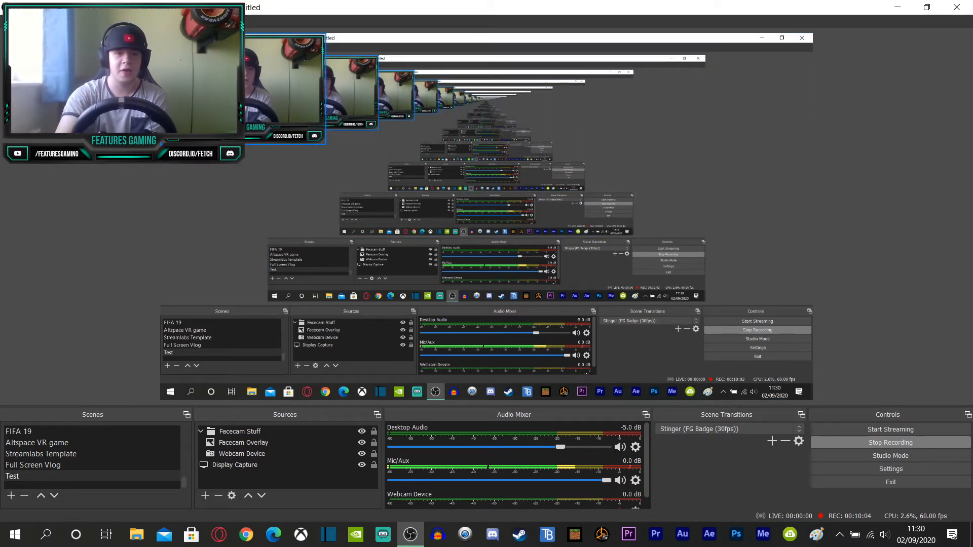
# Step: Highlight the Webcam Device and Facecam Overlay sources in turn to point them out in the preview
pyautogui.click(256, 454)
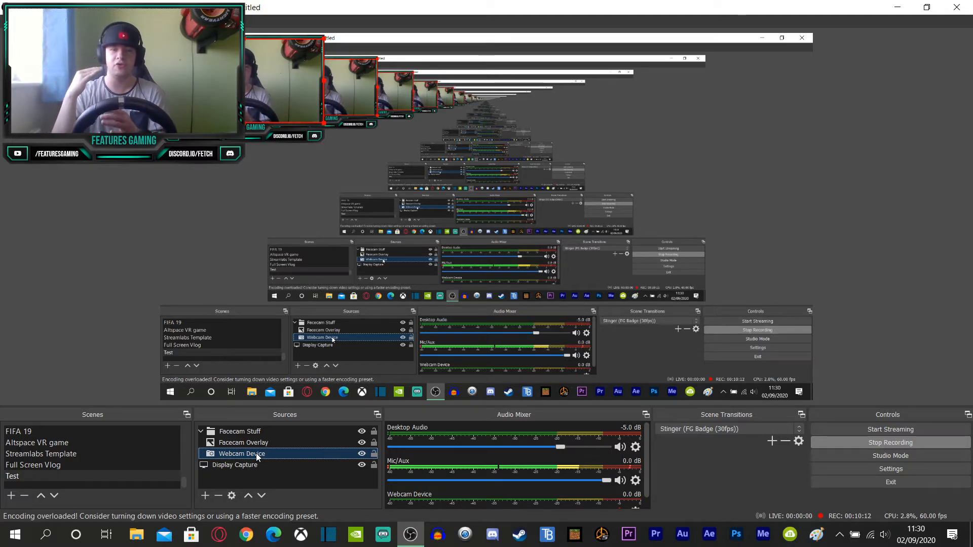
pyautogui.click(45, 261)
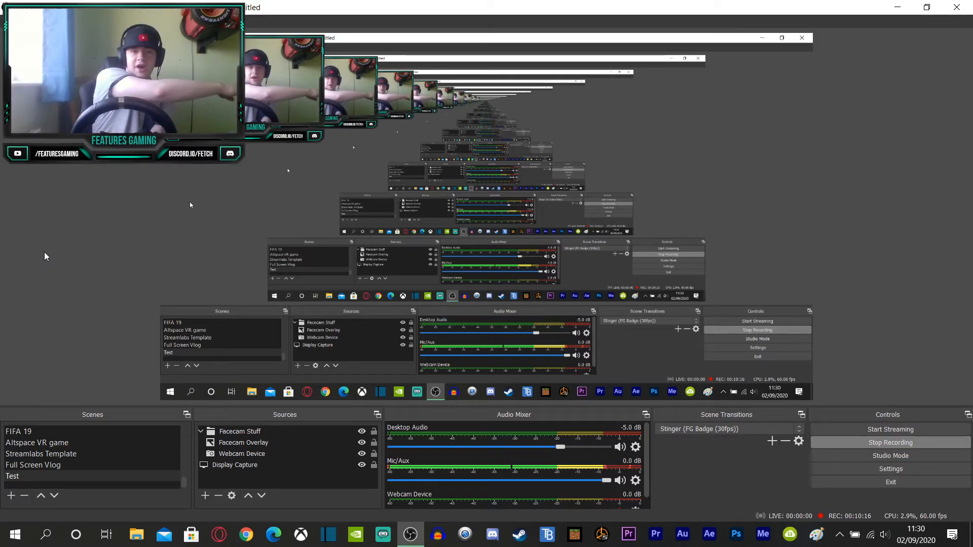
pyautogui.click(193, 373)
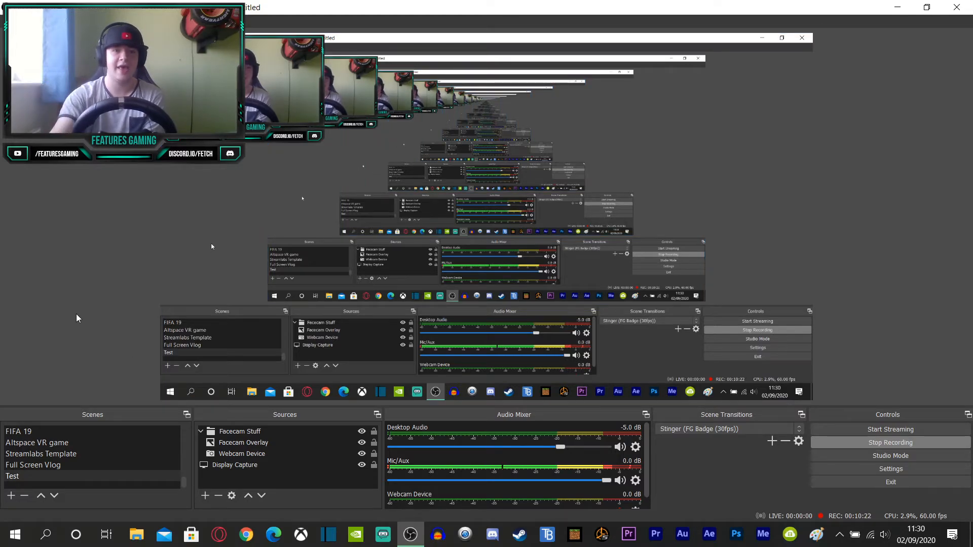
pyautogui.click(248, 444)
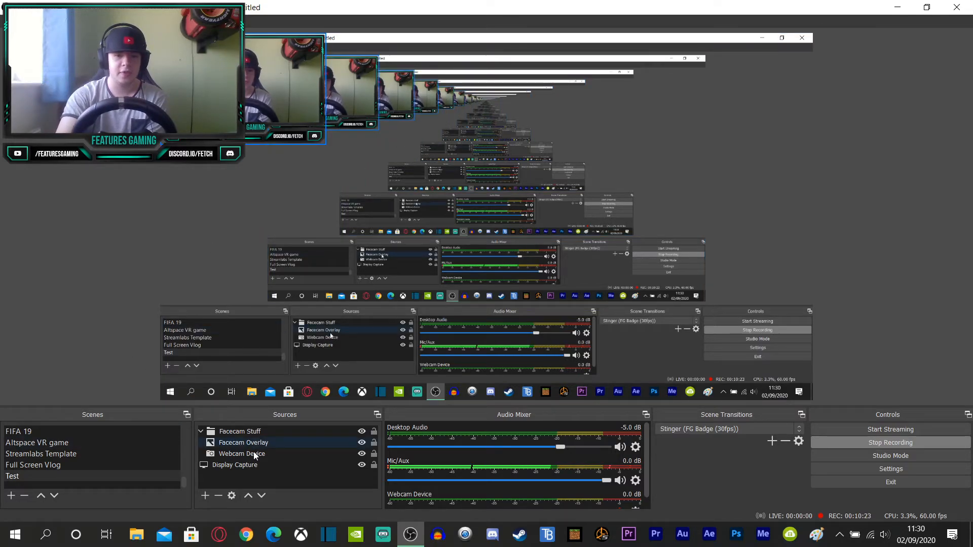
# Step: Show the source creation dialog for Image Slide Show and cancel it without adding a source
pyautogui.click(206, 495)
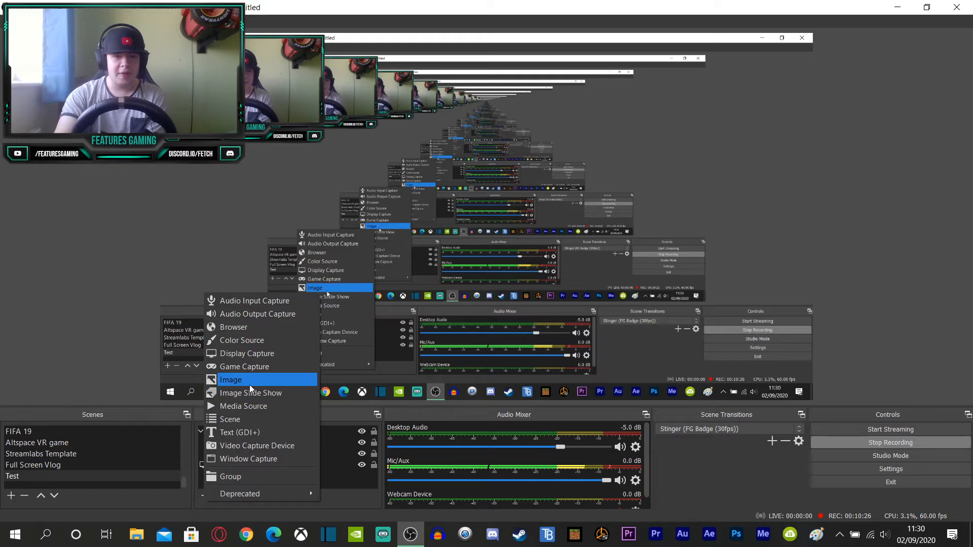
pyautogui.click(268, 393)
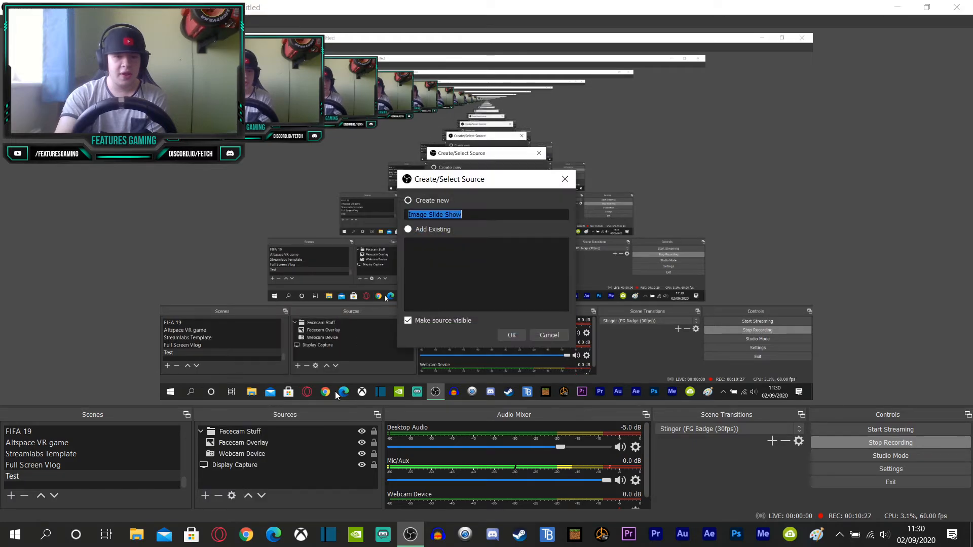
pyautogui.click(547, 336)
# Step: Look over the available source types without choosing one and bring up the Roblox game scene from the scene list
pyautogui.click(205, 496)
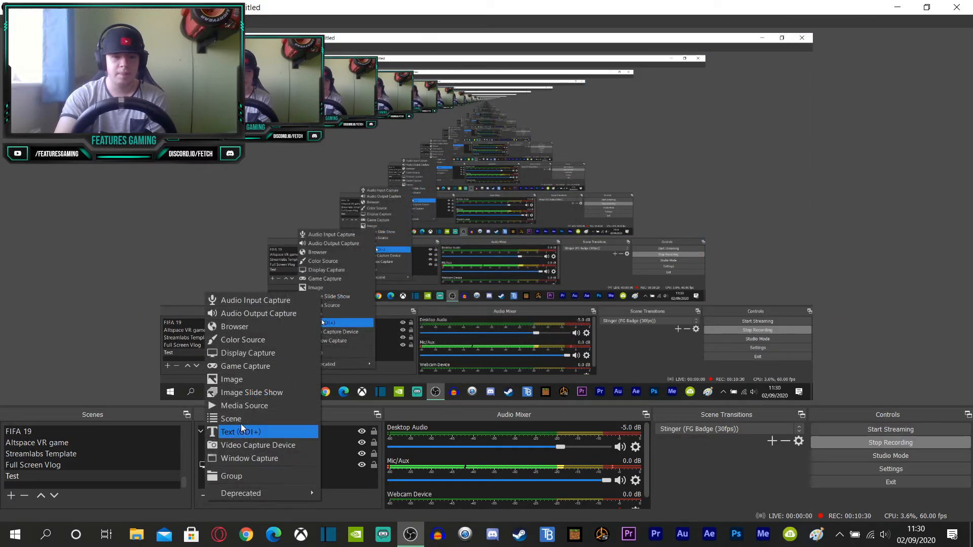
pyautogui.click(66, 379)
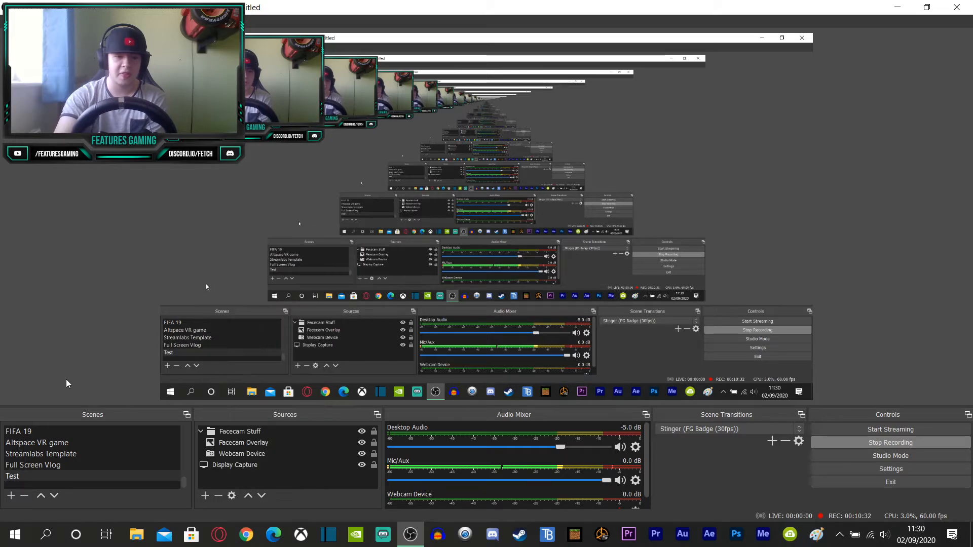
pyautogui.scroll(4, 43, 460)
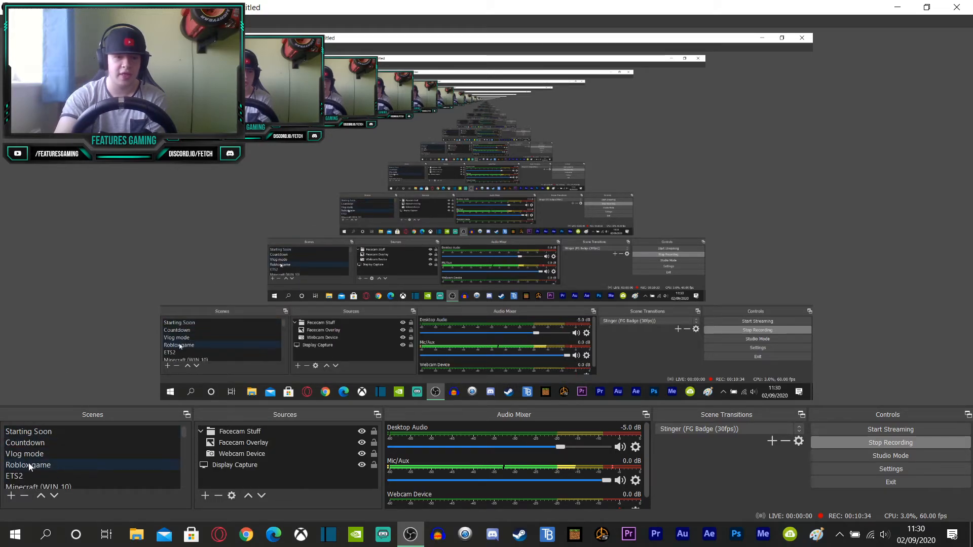
pyautogui.click(29, 463)
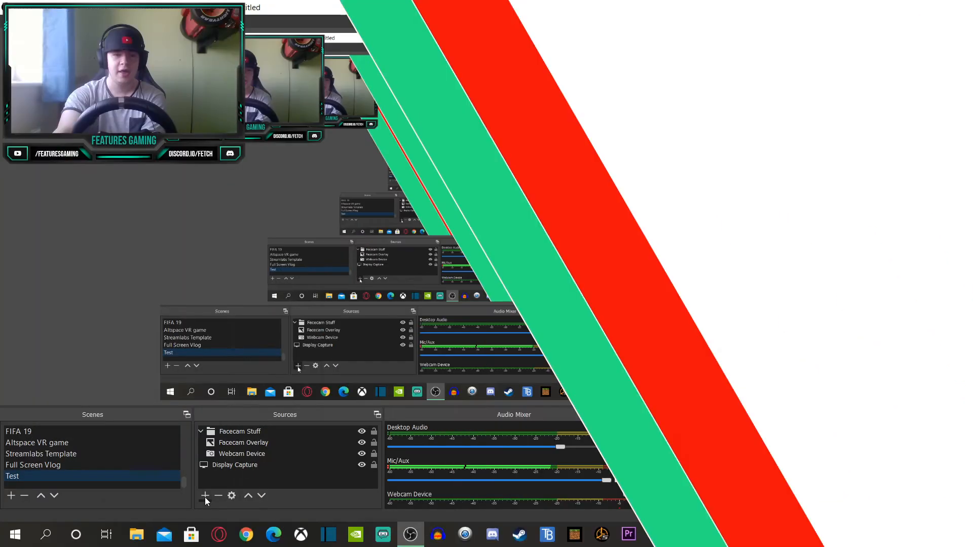
# Step: Show the source creation dialog for Media Source in the Test scene with the option to add an existing source
pyautogui.click(205, 497)
pyautogui.click(238, 402)
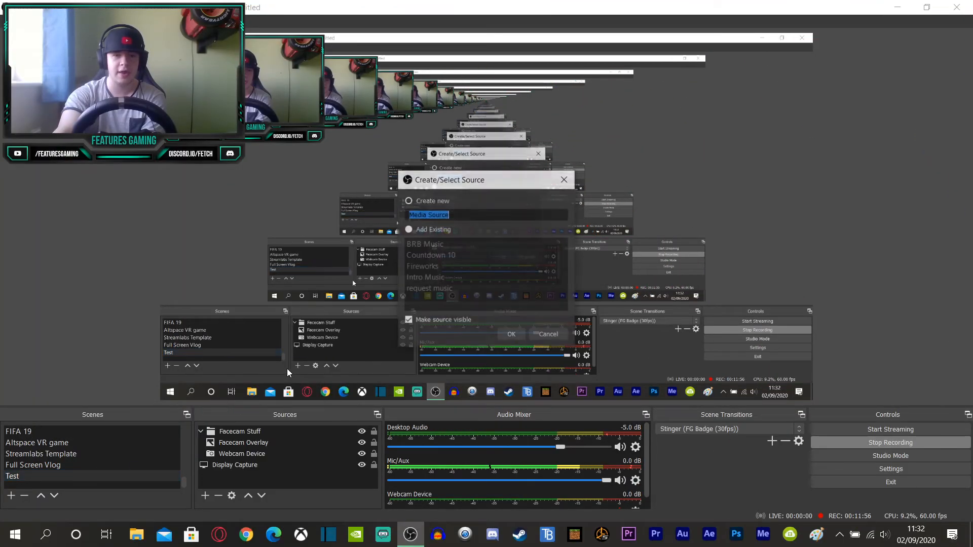
pyautogui.click(415, 230)
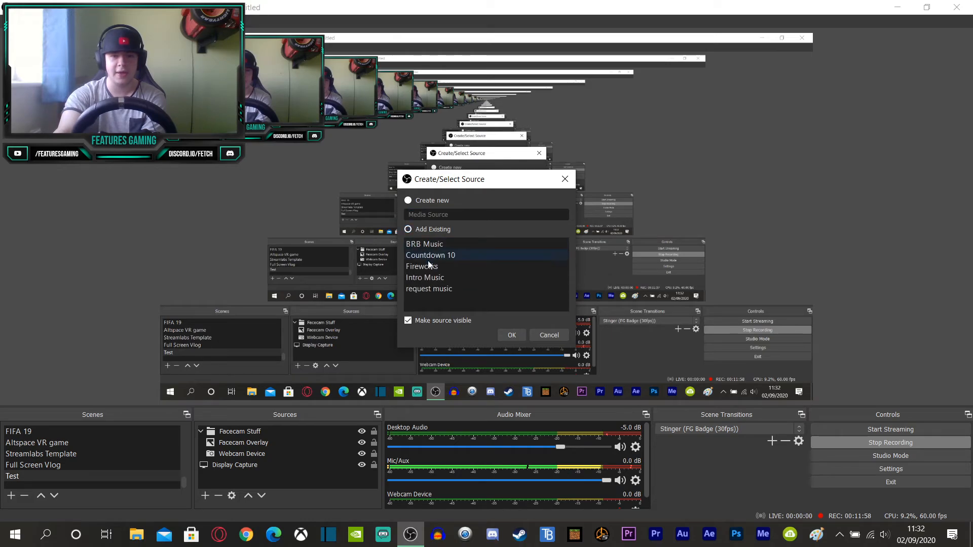